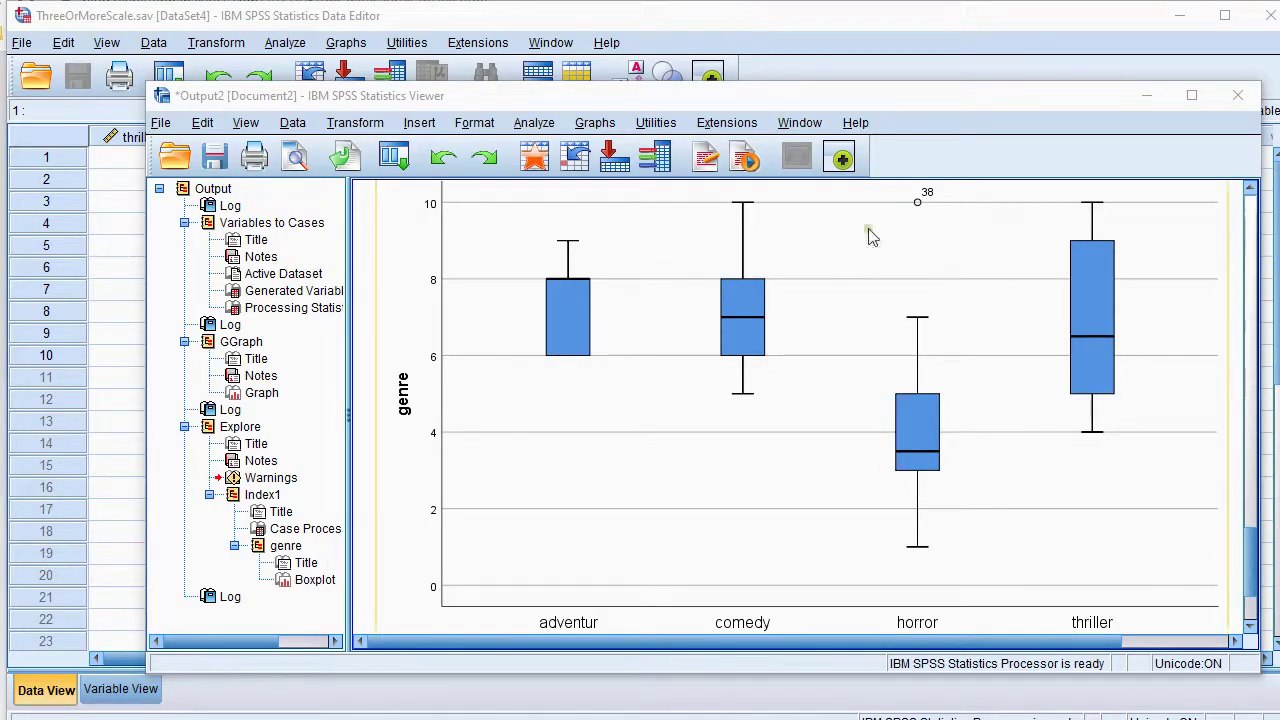
Step: Bring the ThreeOrMoreScale.sav Data Editor window in front of the Output Viewer
{"action": "left_click", "coordinate": [730, 15]}
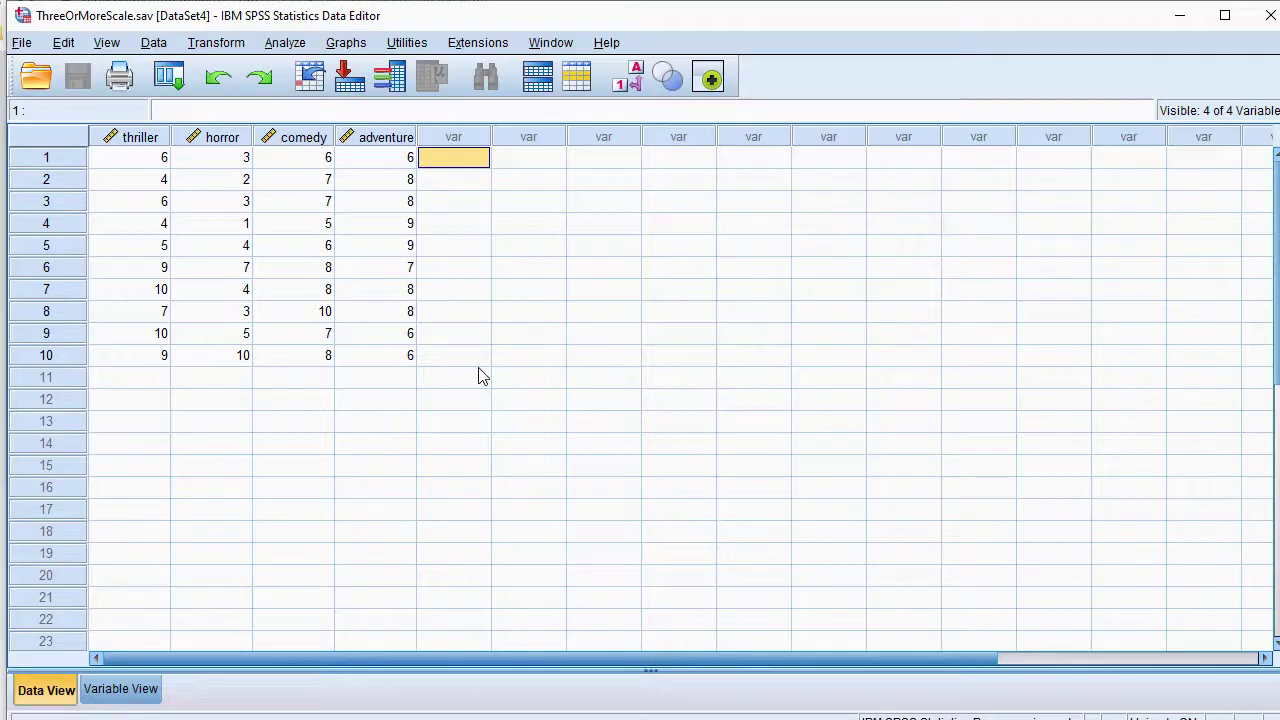
Step: Save the data as ThreeOrMoreScaleLong.sav, confirming replacement of the existing file
{"action": "left_click", "coordinate": [22, 45]}
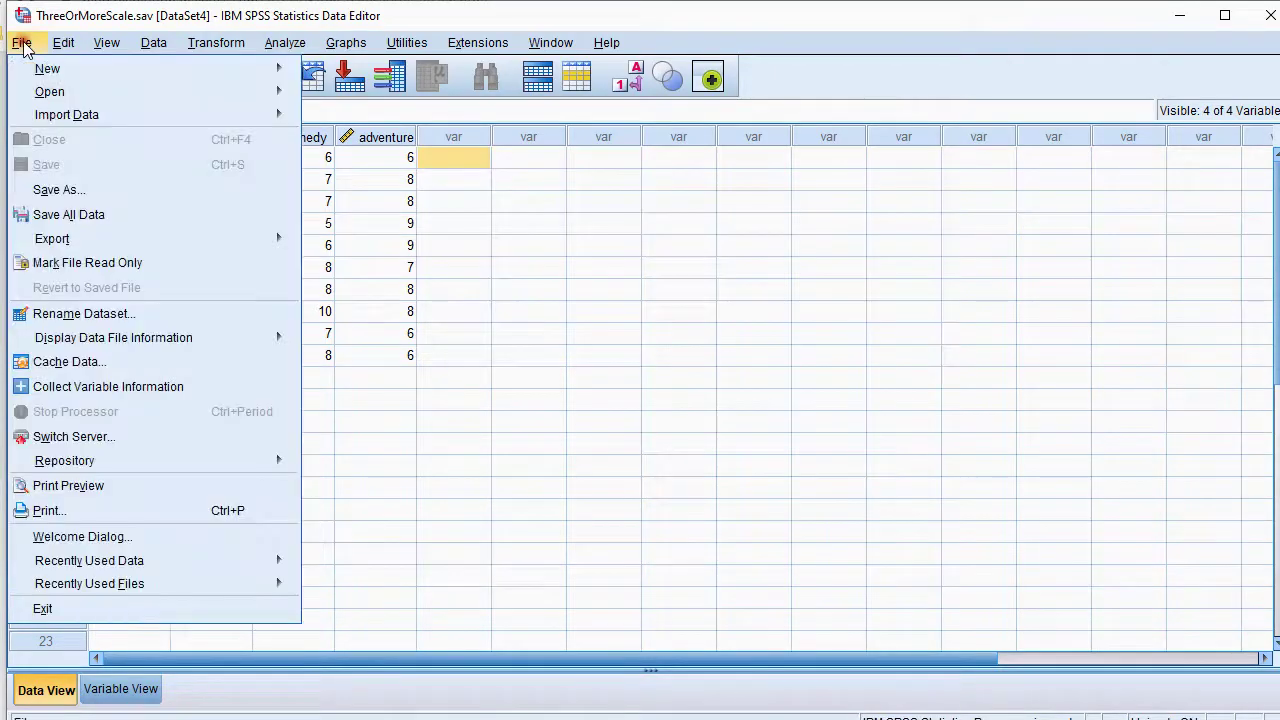
{"action": "left_click", "coordinate": [75, 190]}
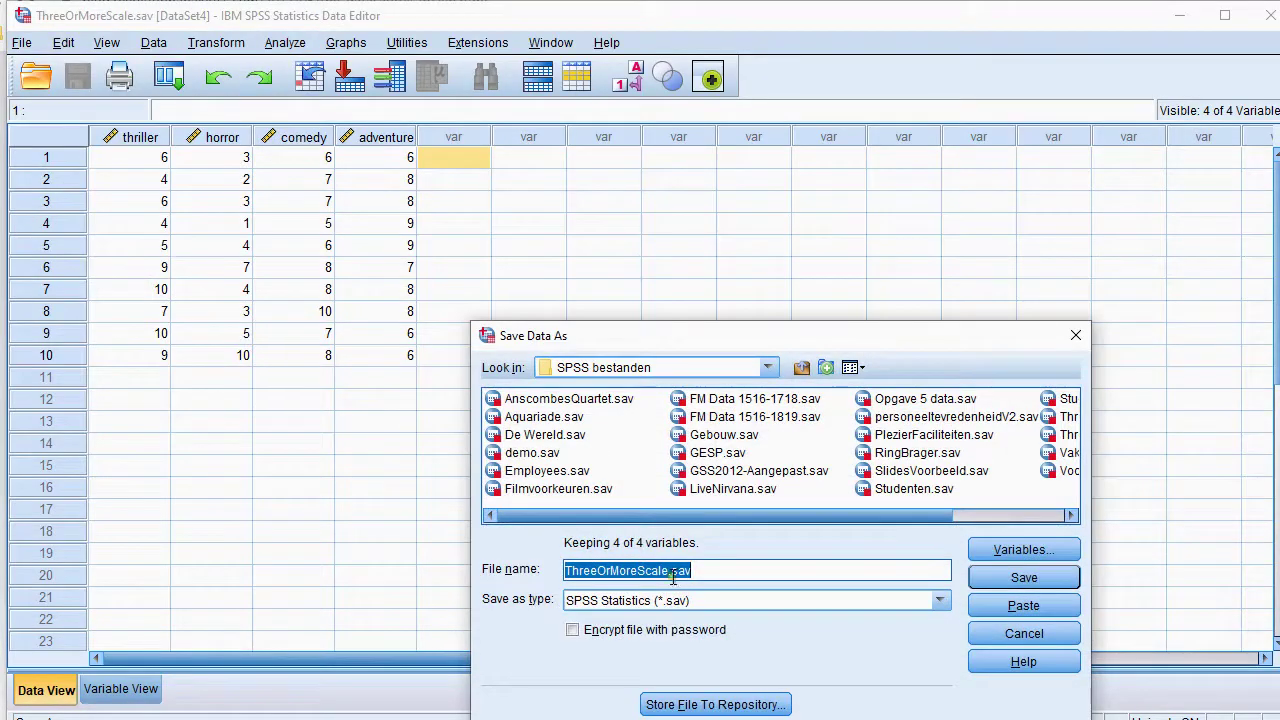
{"action": "left_click", "coordinate": [722, 572]}
{"action": "key", "text": "Right"}
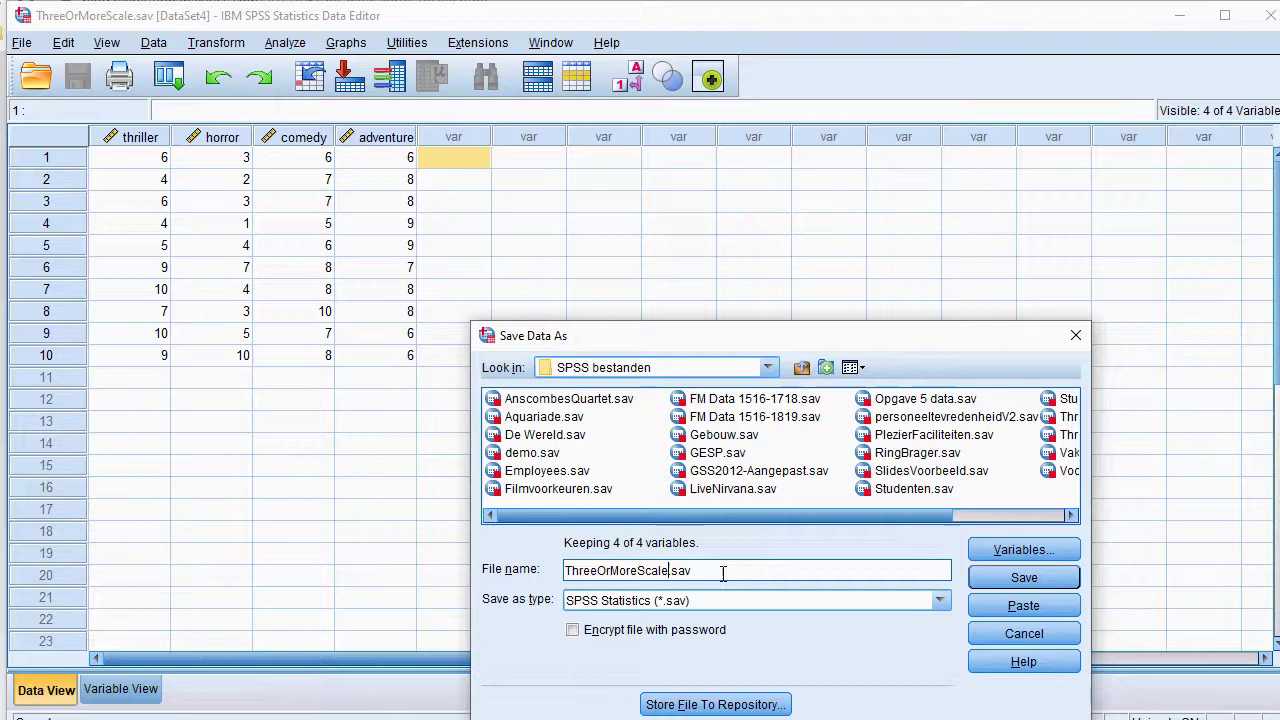
{"action": "type", "text": "Long"}
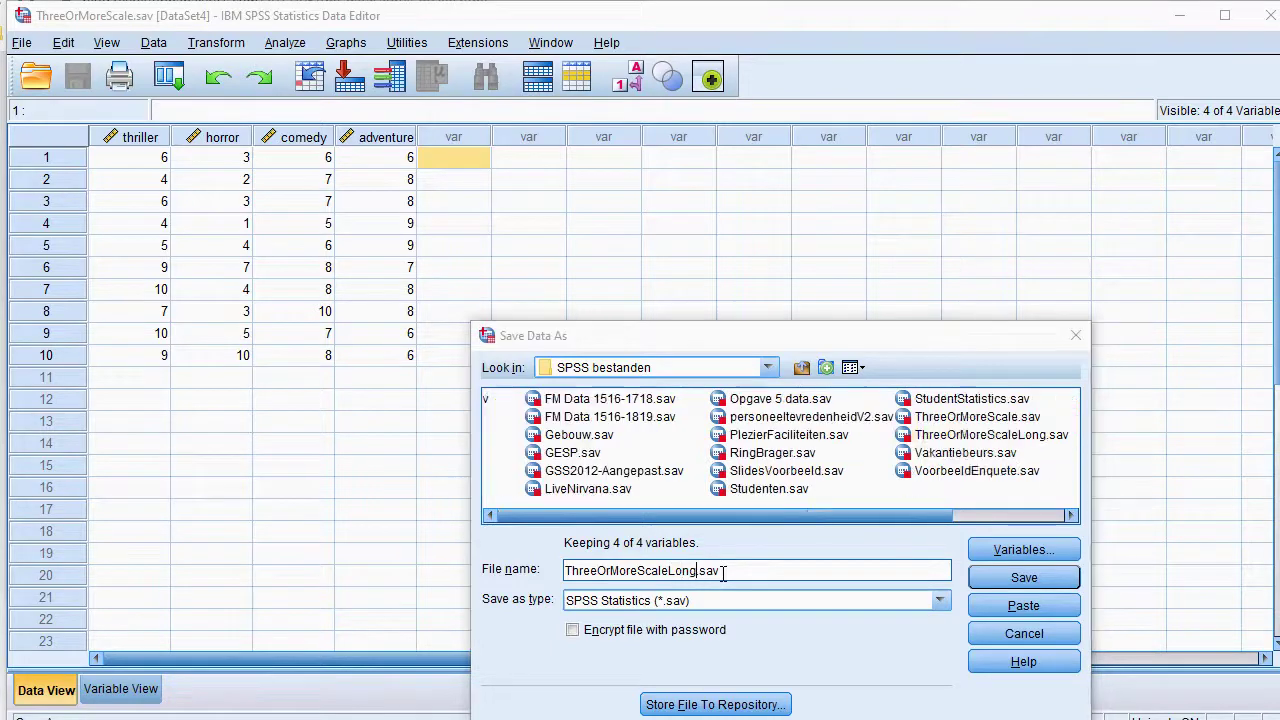
{"action": "key", "text": "Return"}
{"action": "left_click", "coordinate": [758, 573]}
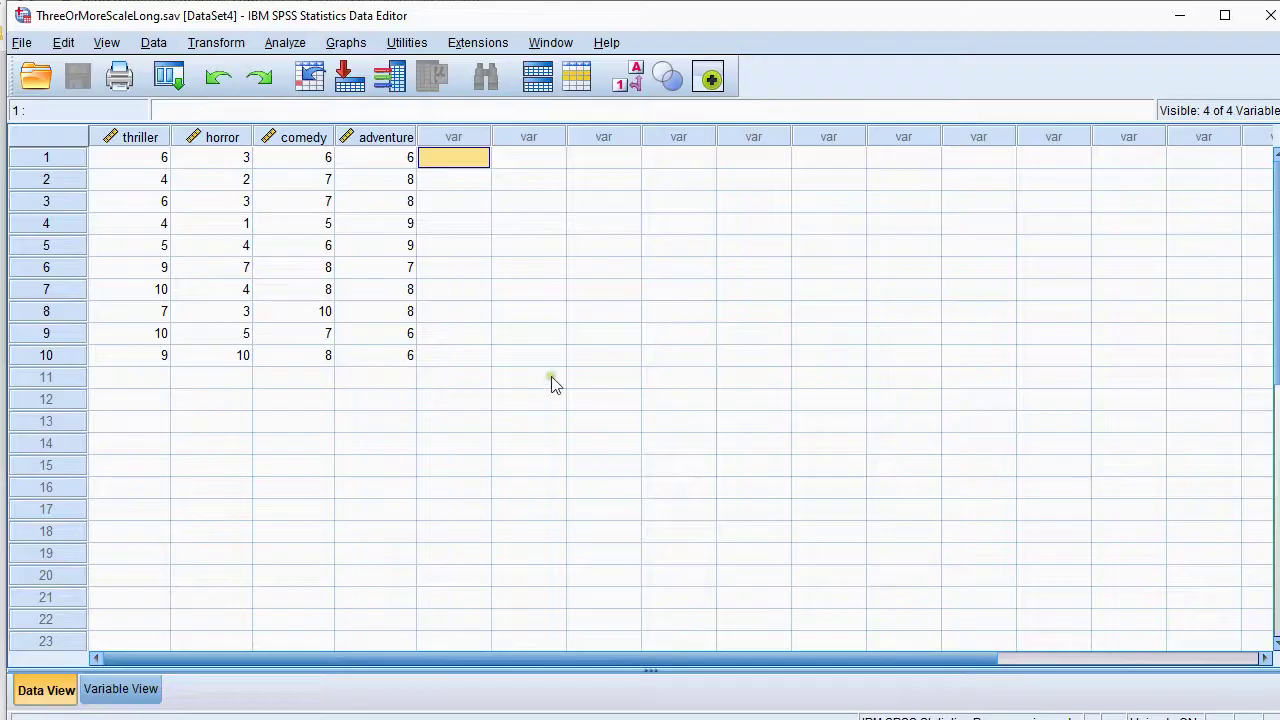
Step: In the Restructure wizard, transpose thriller, horror, comedy and adventure into one target variable named score
{"action": "left_click", "coordinate": [155, 44]}
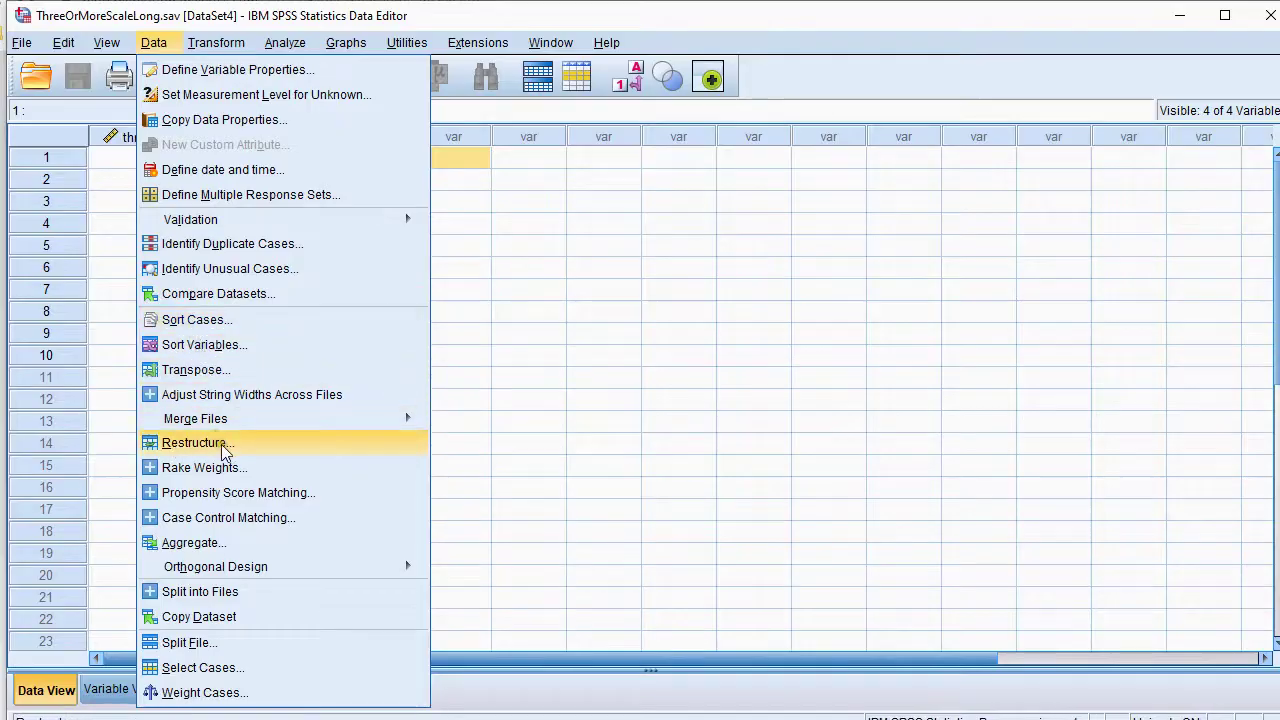
{"action": "left_click", "coordinate": [190, 448]}
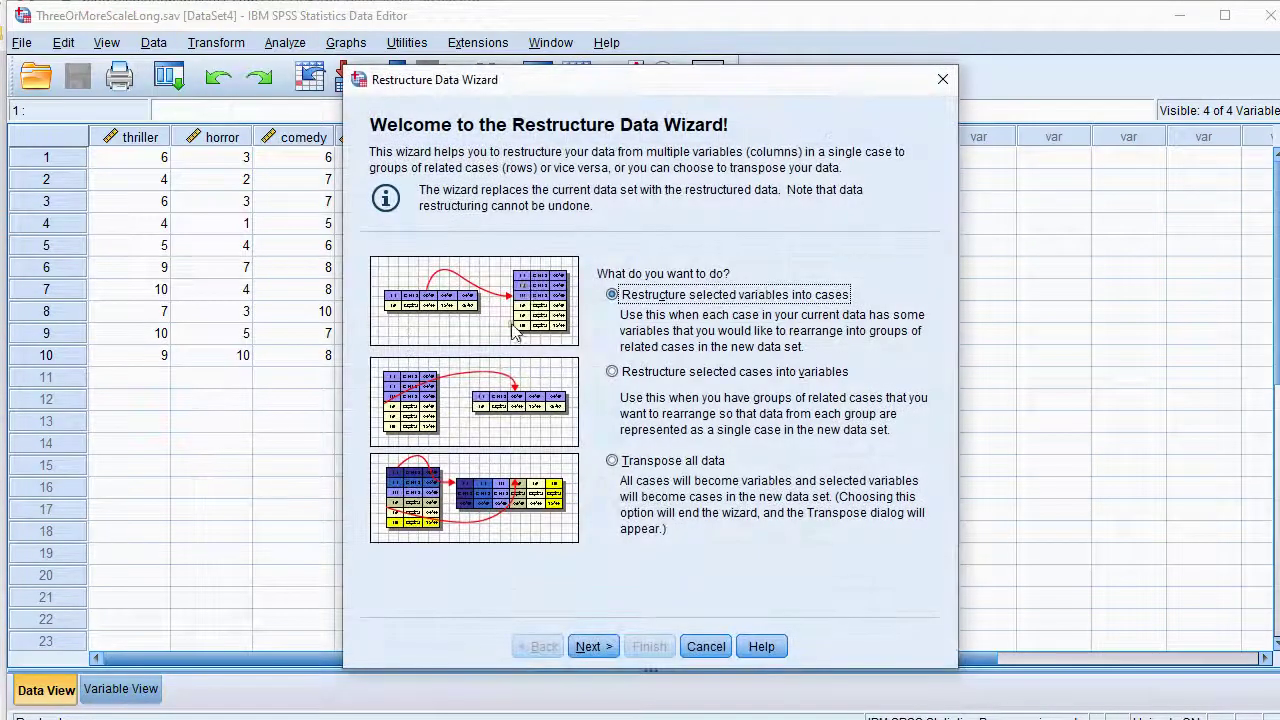
{"action": "left_click", "coordinate": [592, 646]}
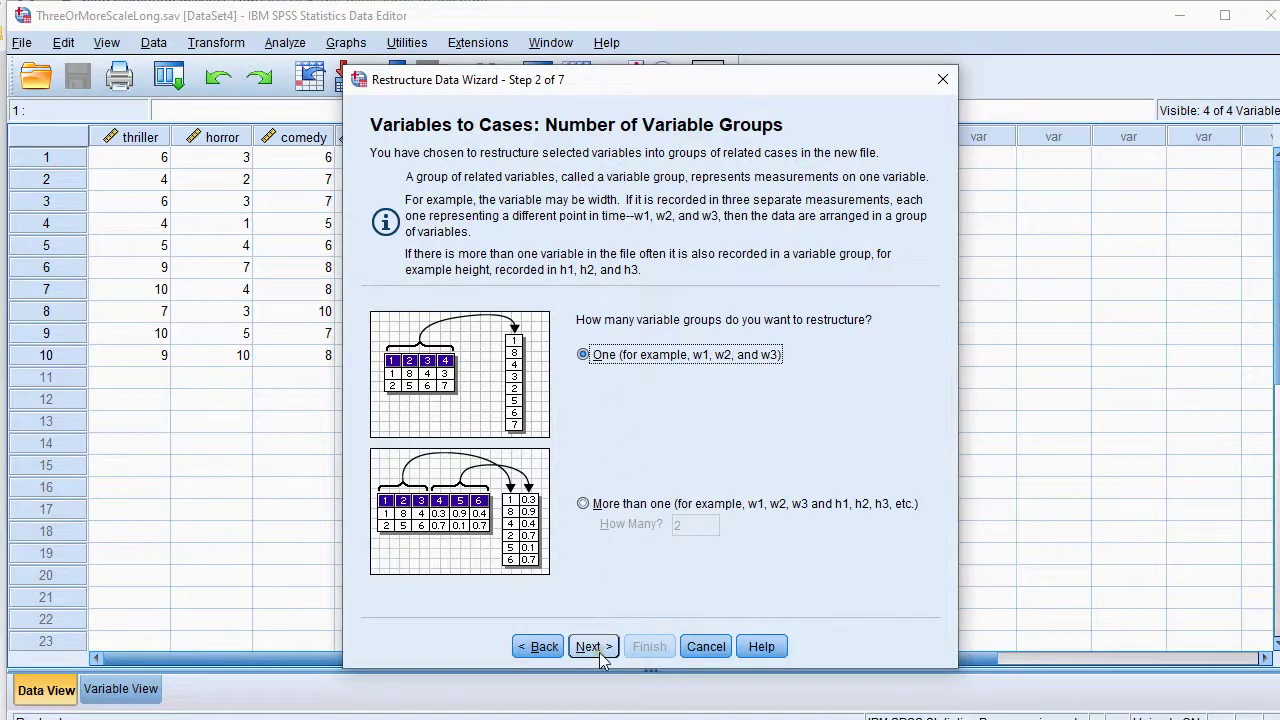
{"action": "left_click", "coordinate": [600, 650]}
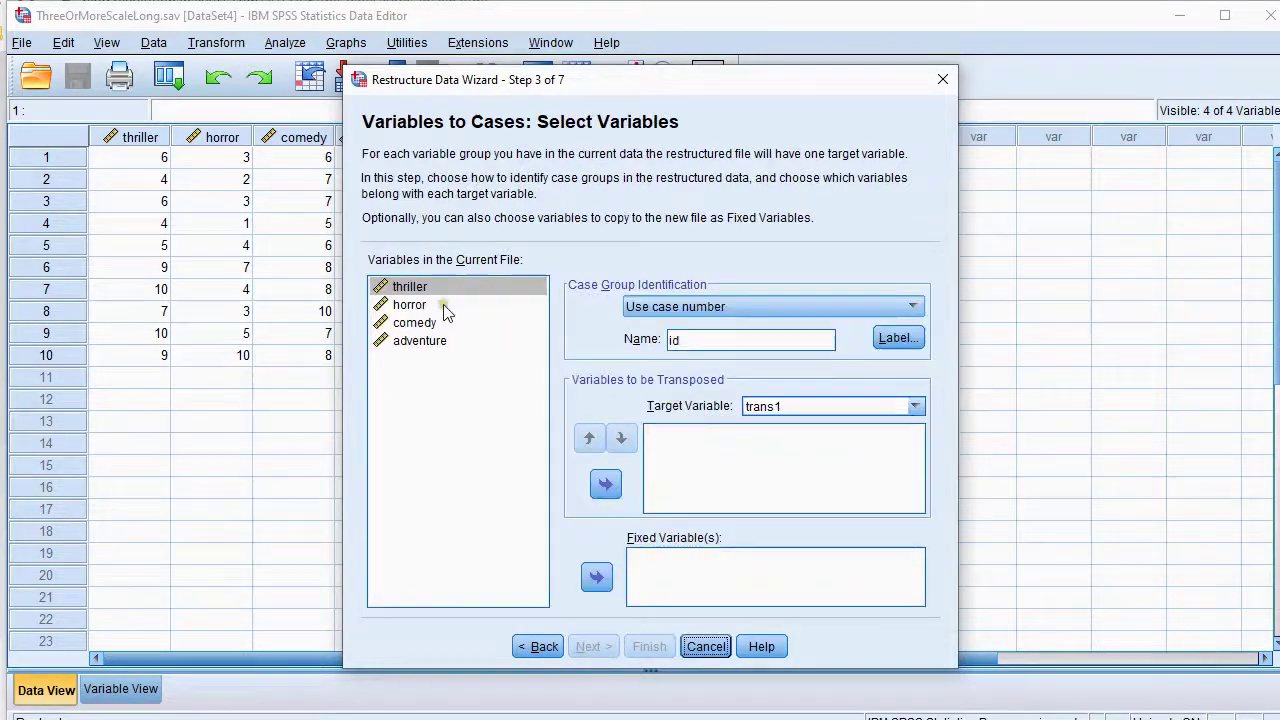
{"action": "left_click", "coordinate": [440, 341], "text": "shift"}
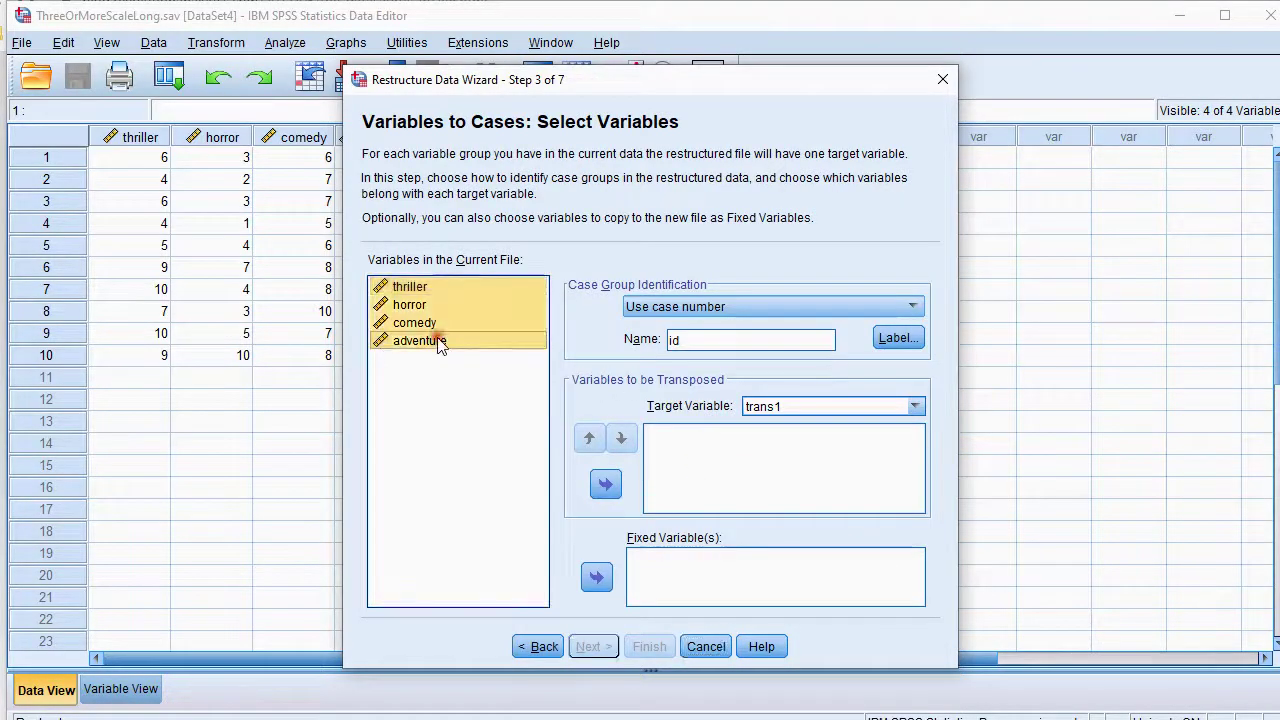
{"action": "left_click", "coordinate": [604, 486]}
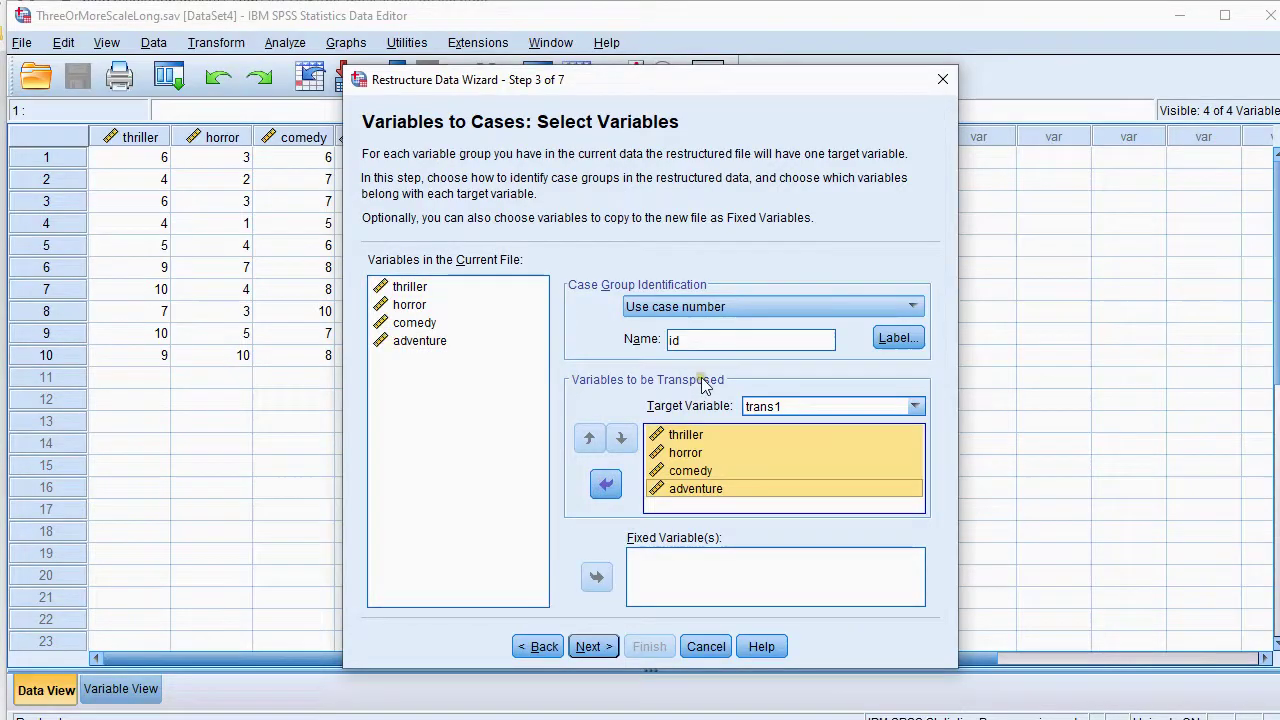
{"action": "left_click_drag", "start_coordinate": [790, 406], "coordinate": [684, 406]}
{"action": "type", "text": "score"}
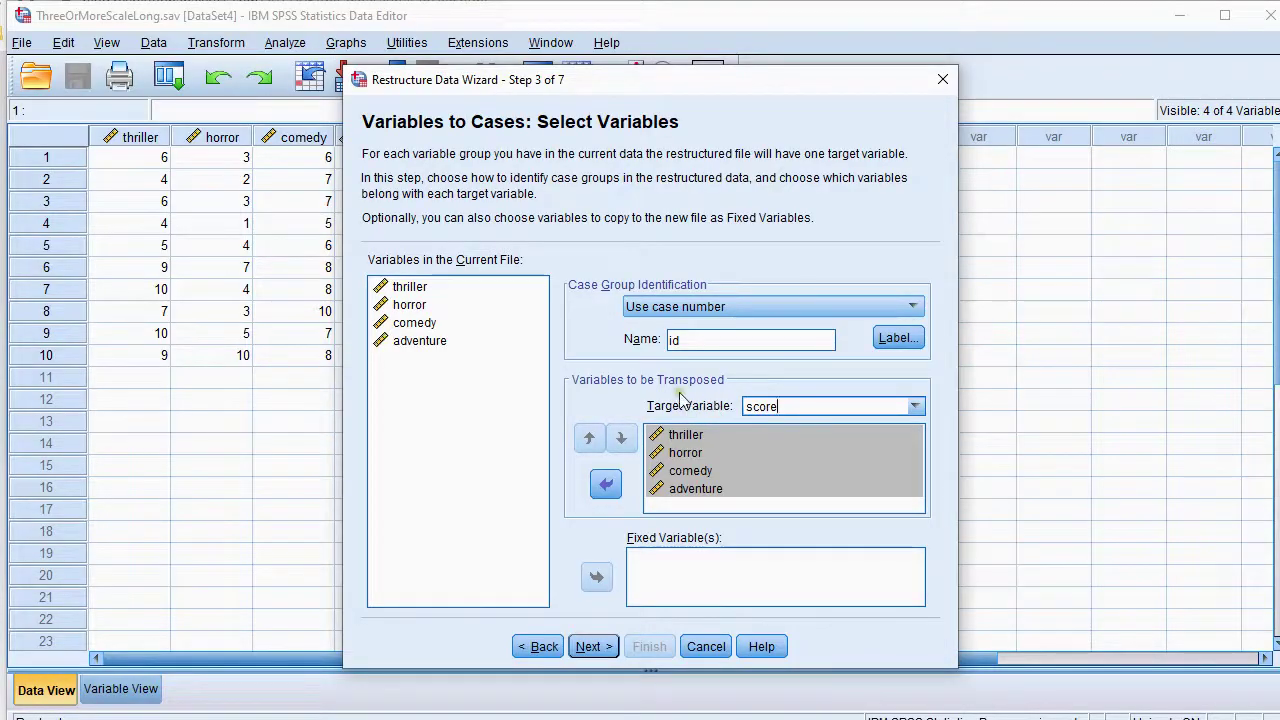
{"action": "left_click", "coordinate": [591, 646]}
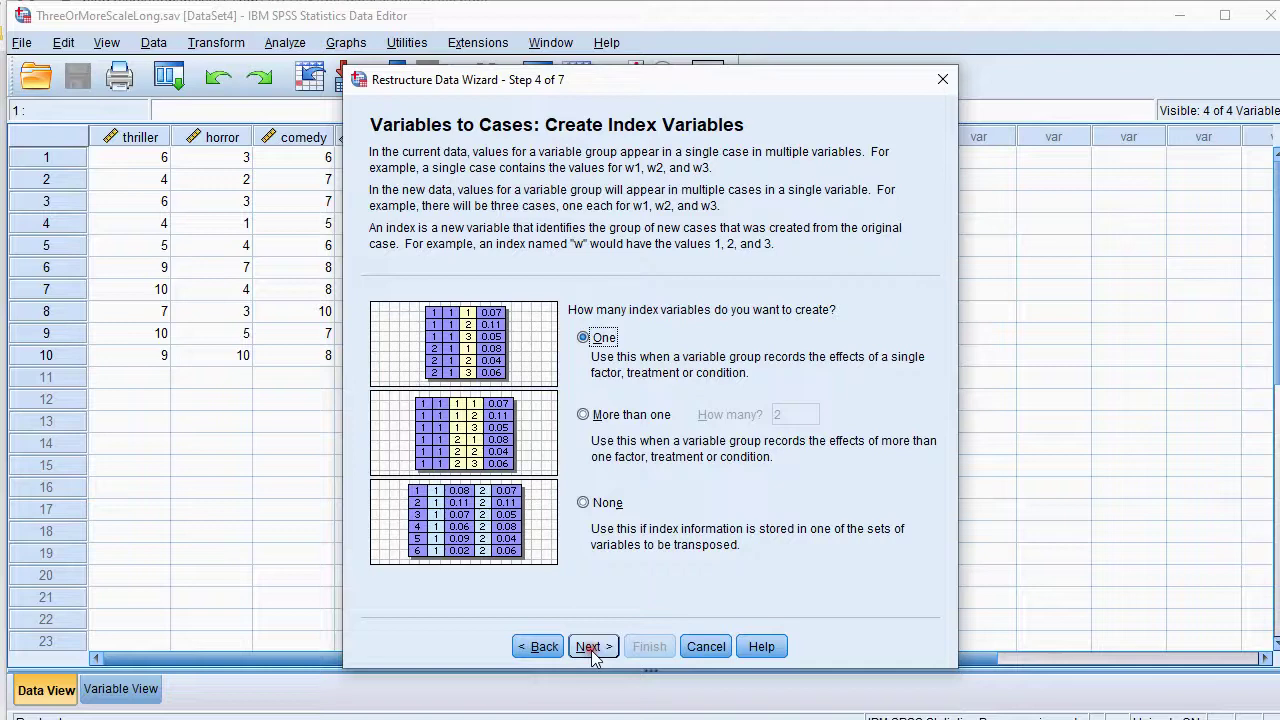
Step: Use one index variable holding the genre variable names, then finish the restructuring
{"action": "left_click", "coordinate": [589, 644]}
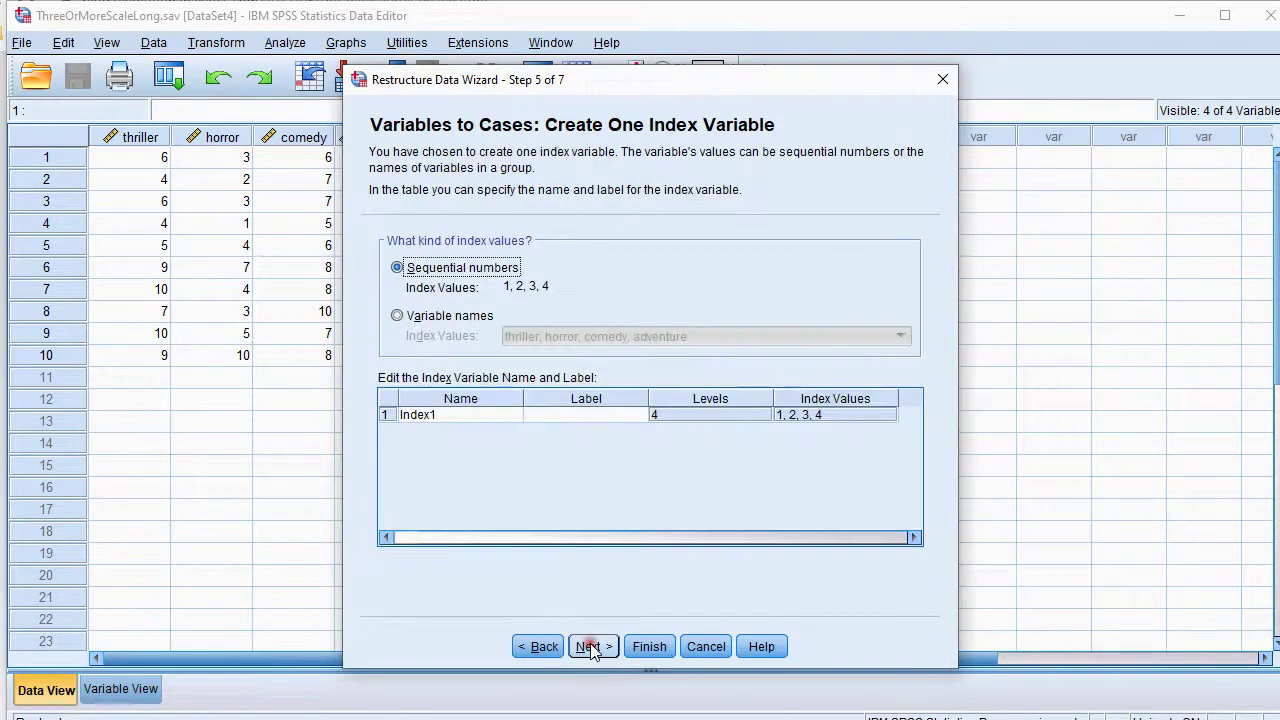
{"action": "left_click", "coordinate": [399, 317]}
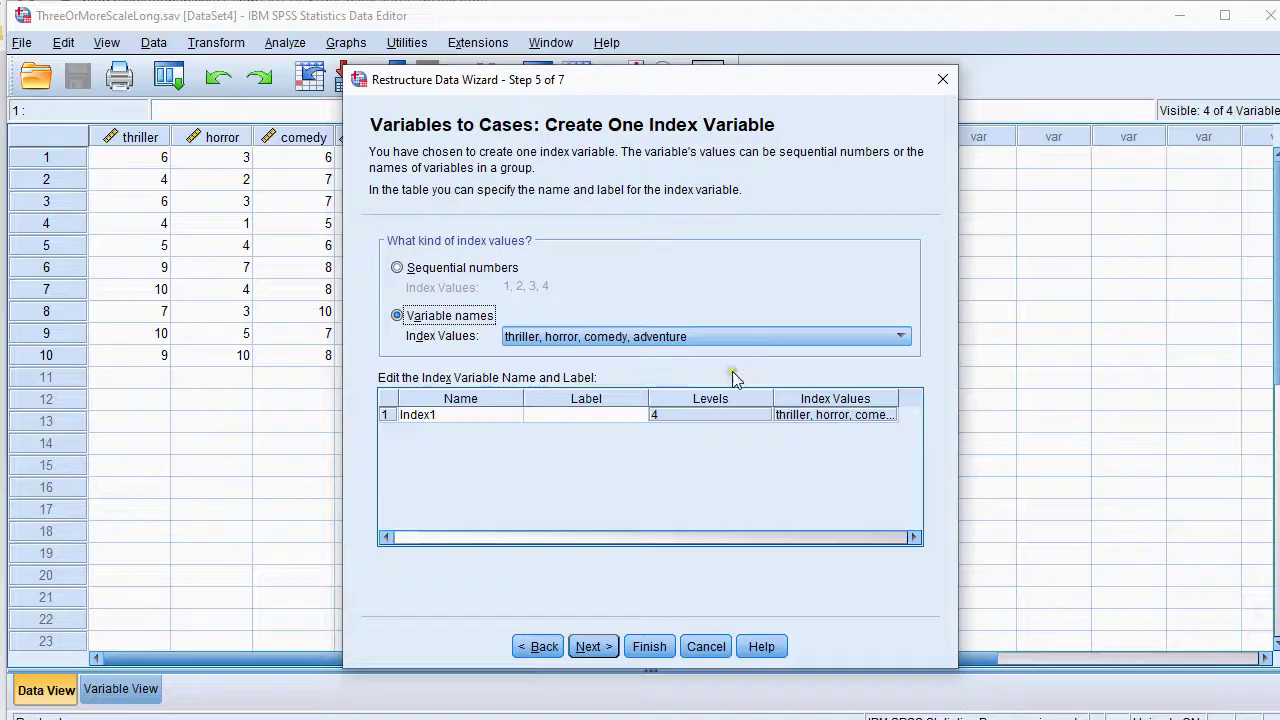
{"action": "left_click", "coordinate": [590, 647]}
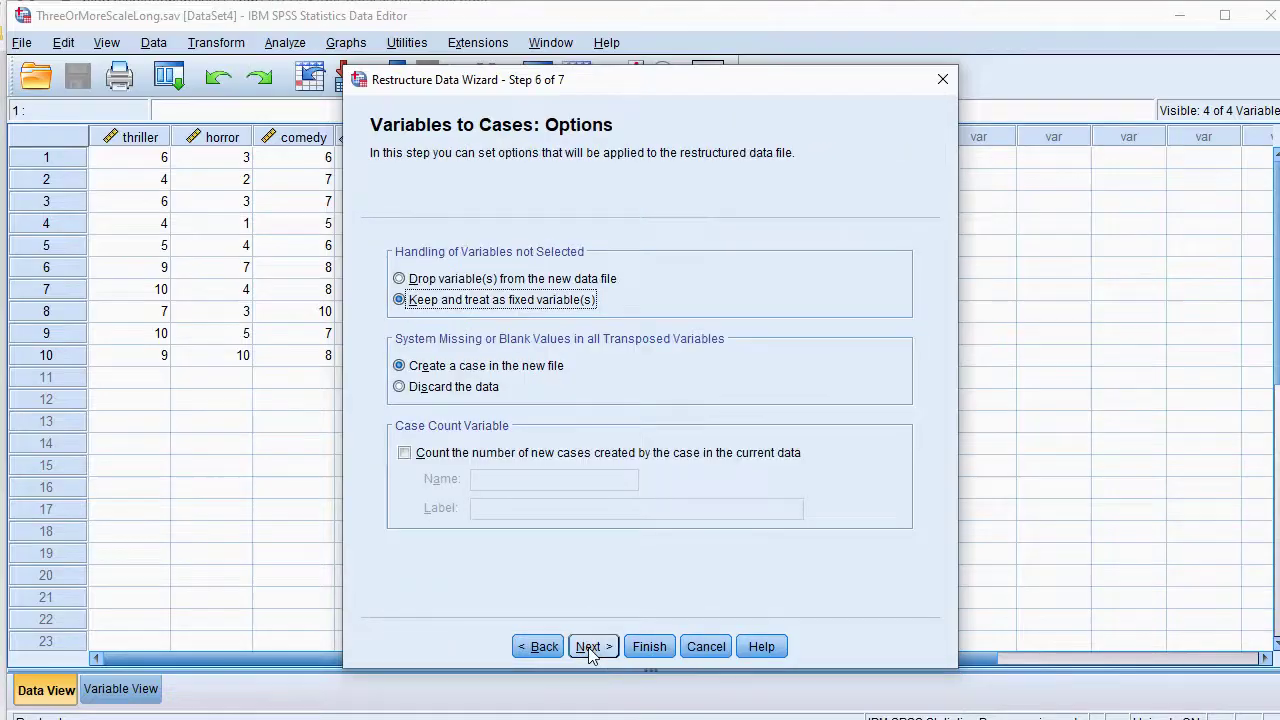
{"action": "left_click", "coordinate": [591, 647]}
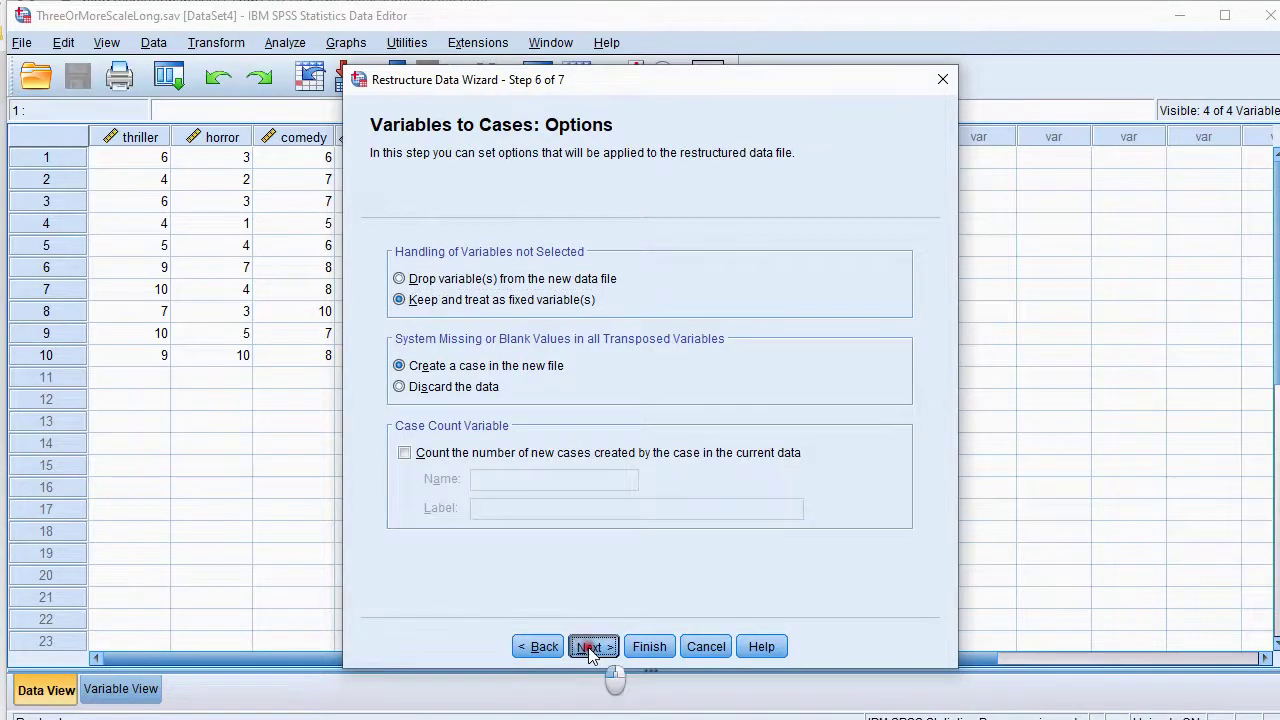
{"action": "left_click", "coordinate": [649, 647]}
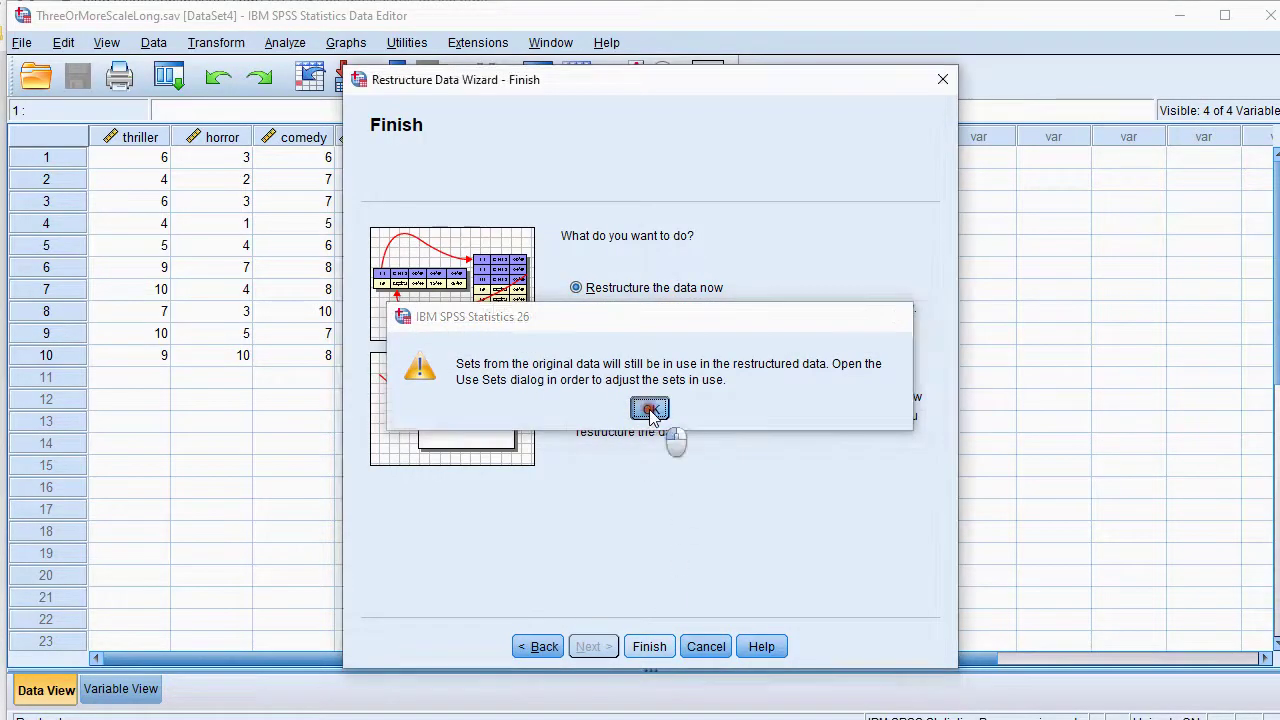
{"action": "left_click", "coordinate": [652, 410]}
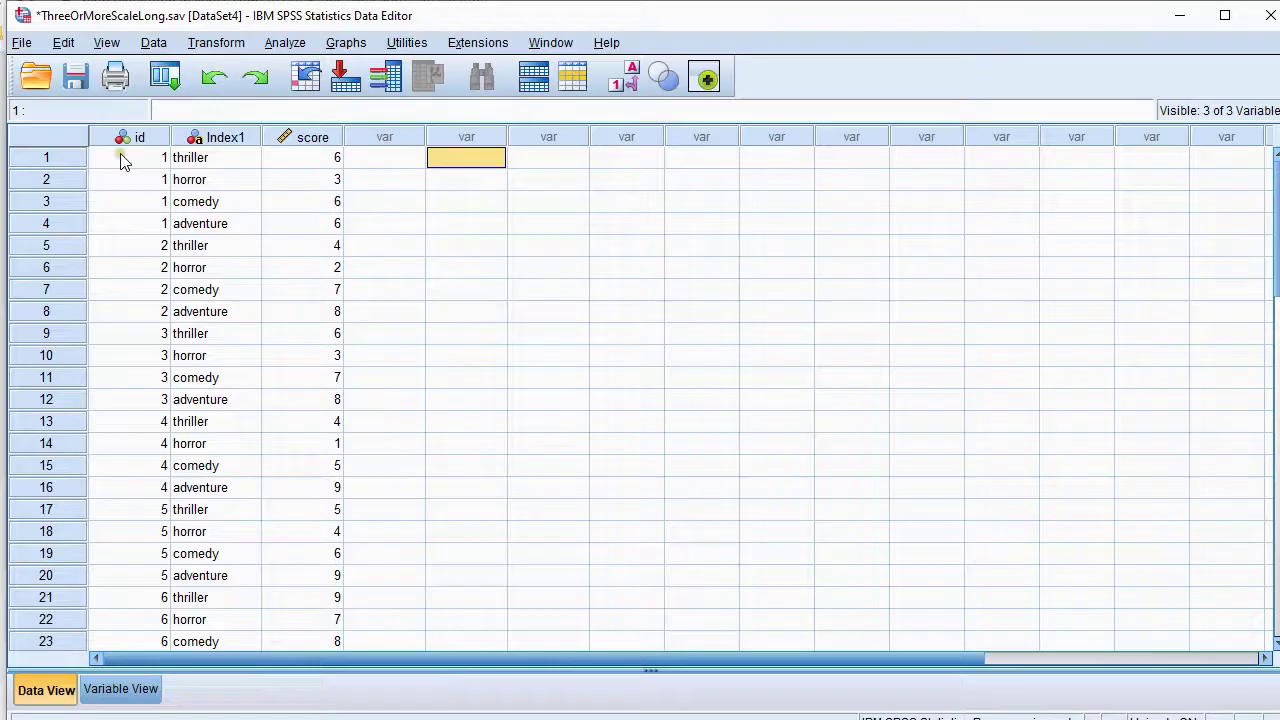
{"action": "left_click", "coordinate": [123, 208], "text": "shift"}
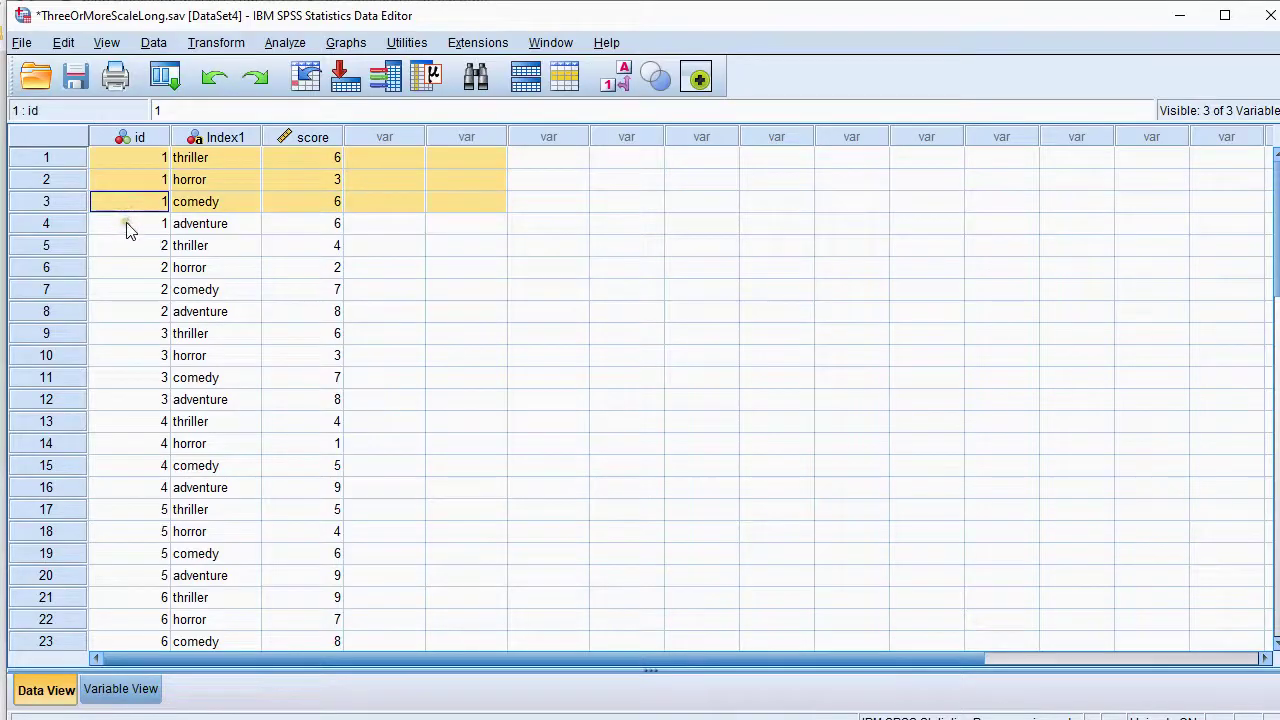
{"action": "left_click", "coordinate": [123, 228], "text": "shift"}
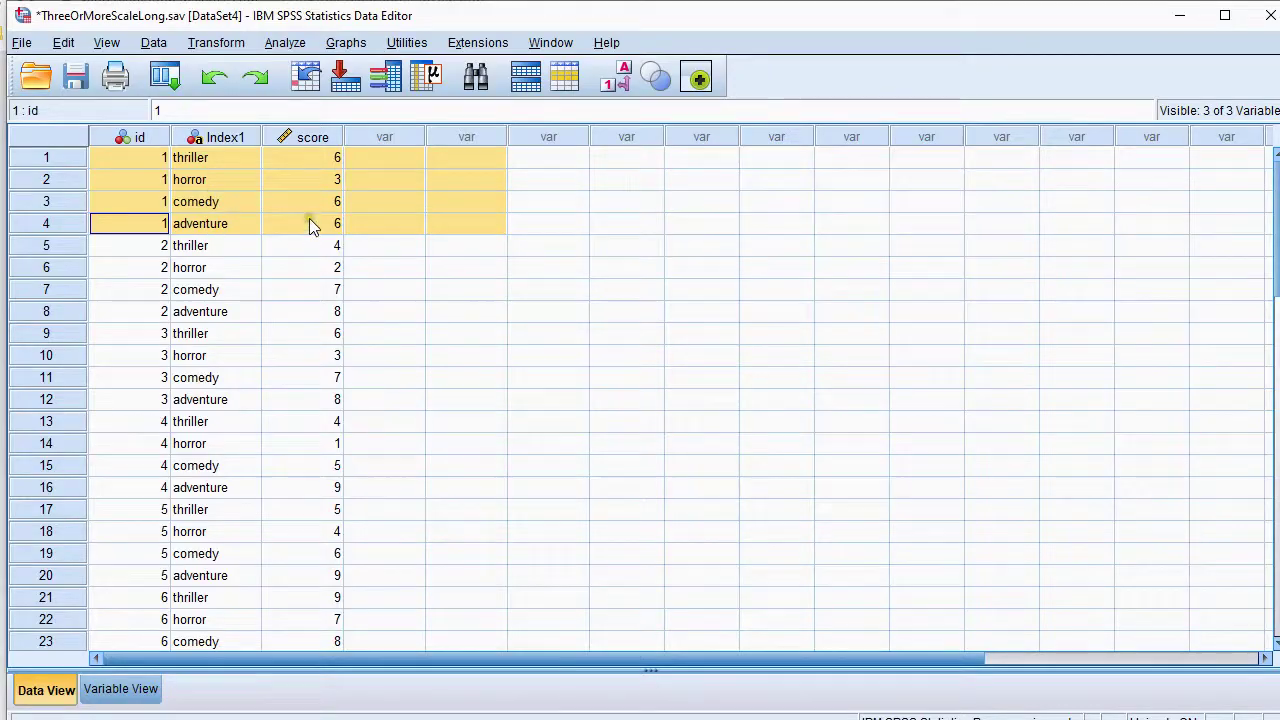
{"action": "left_click", "coordinate": [317, 161]}
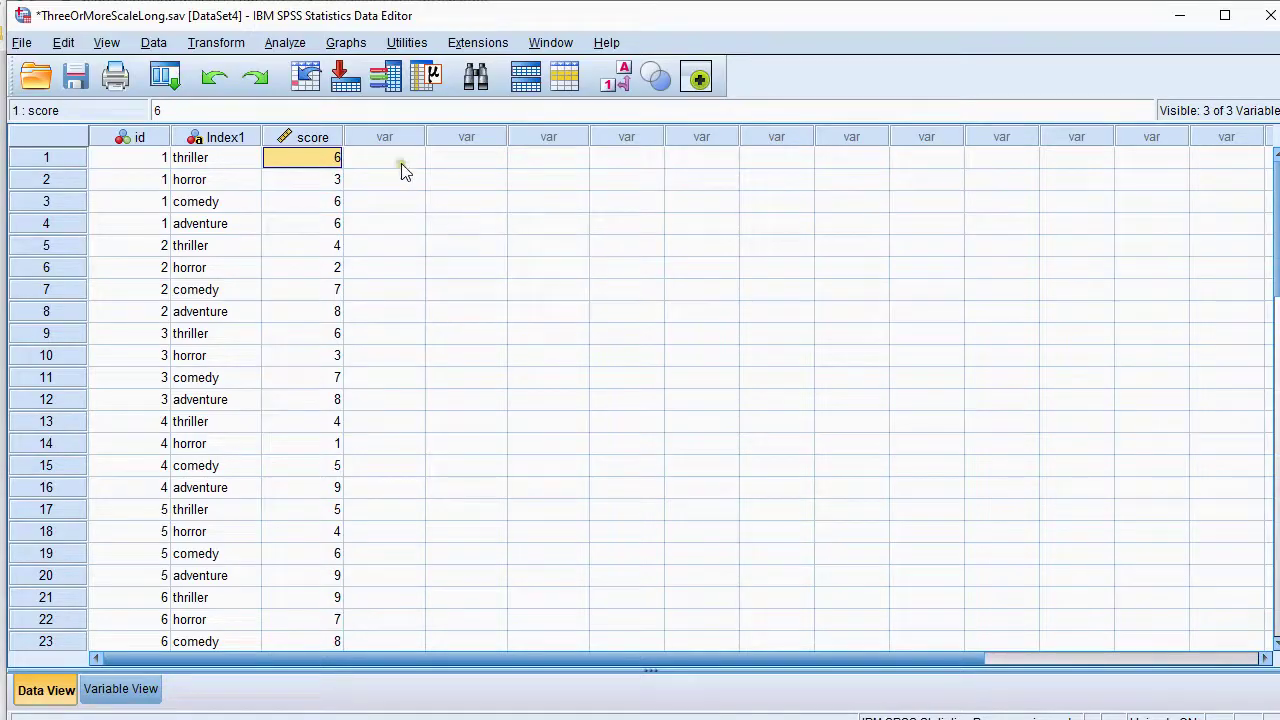
Step: Create a Graphboard boxplot from Index1 and score
{"action": "left_click", "coordinate": [343, 45]}
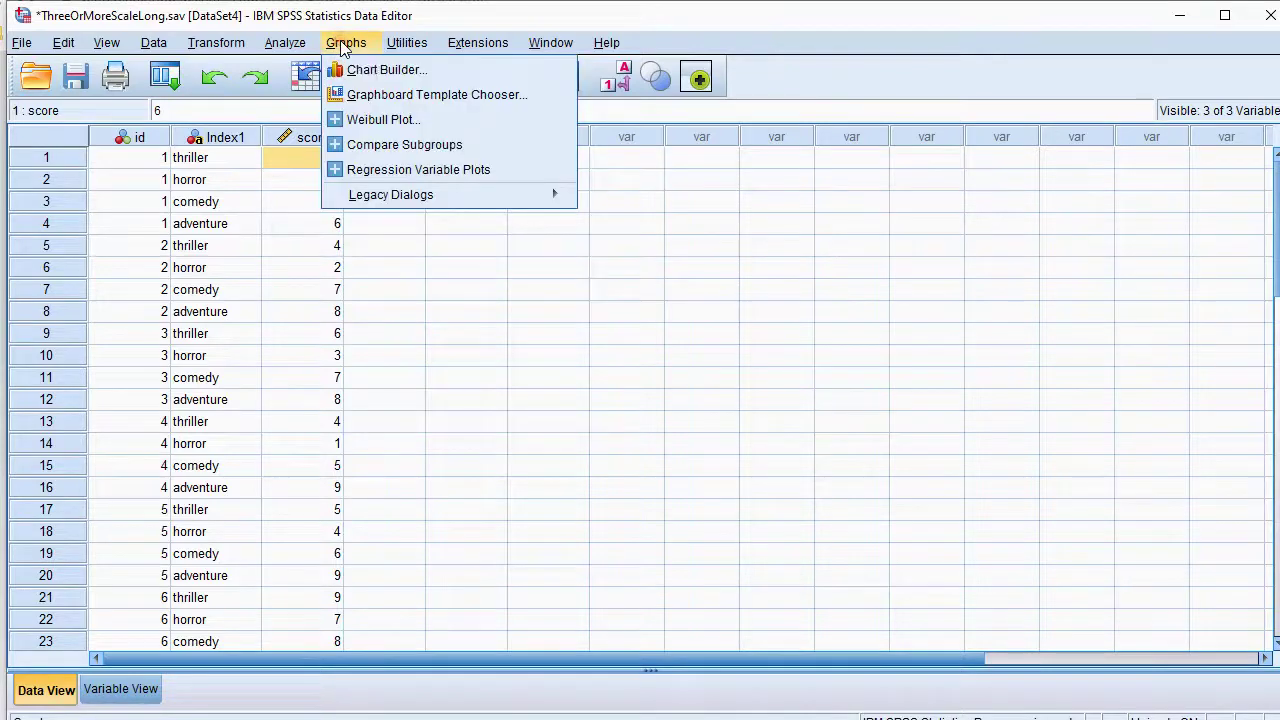
{"action": "left_click", "coordinate": [391, 96]}
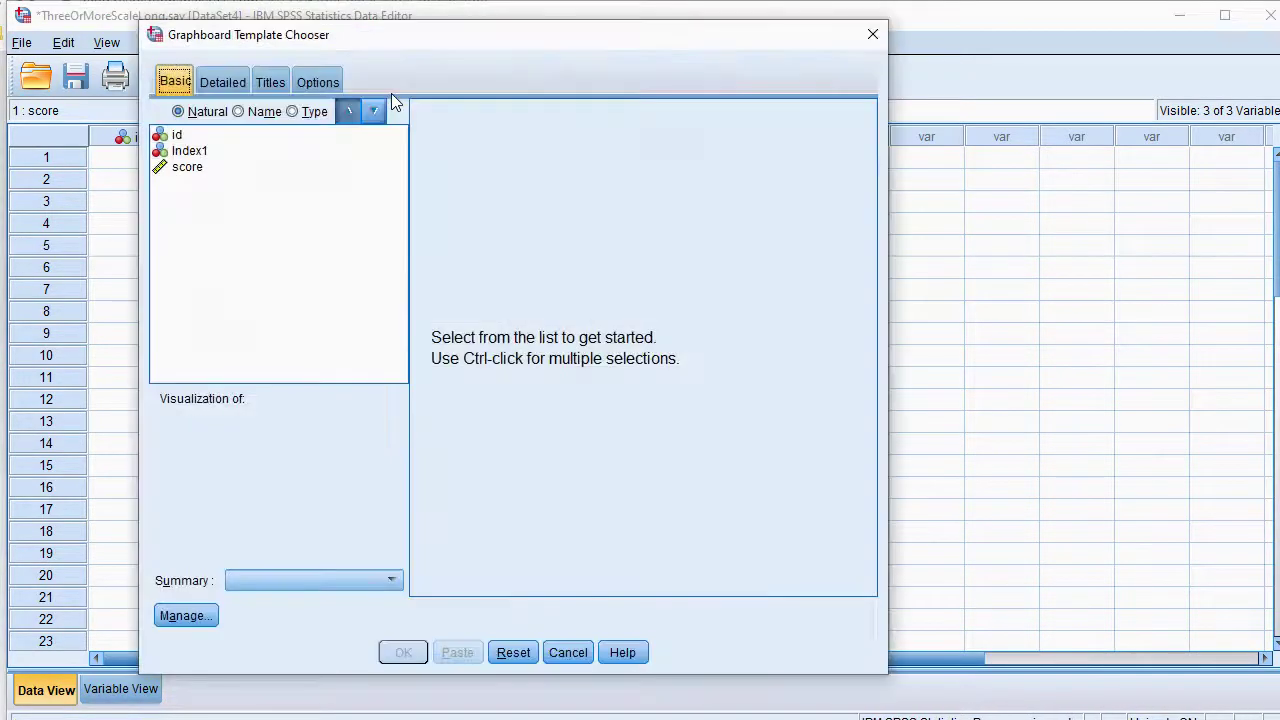
{"action": "left_click", "coordinate": [195, 153]}
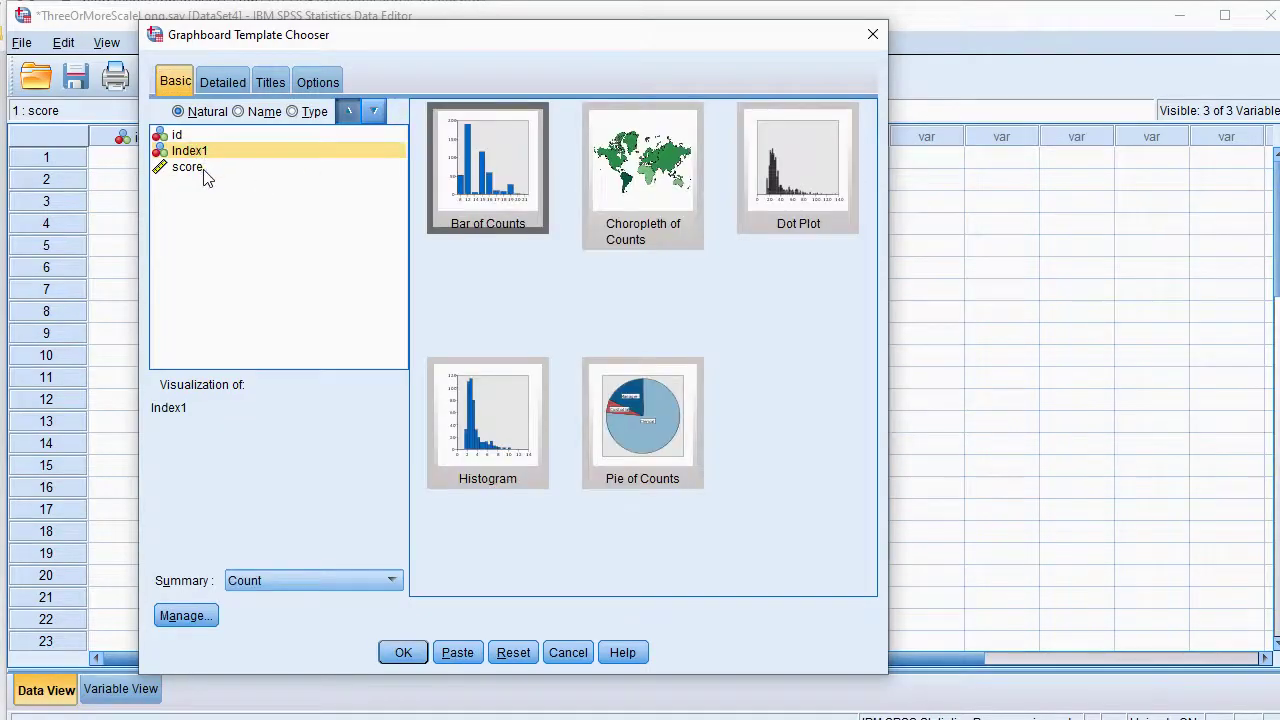
{"action": "left_click", "coordinate": [204, 172], "text": "ctrl"}
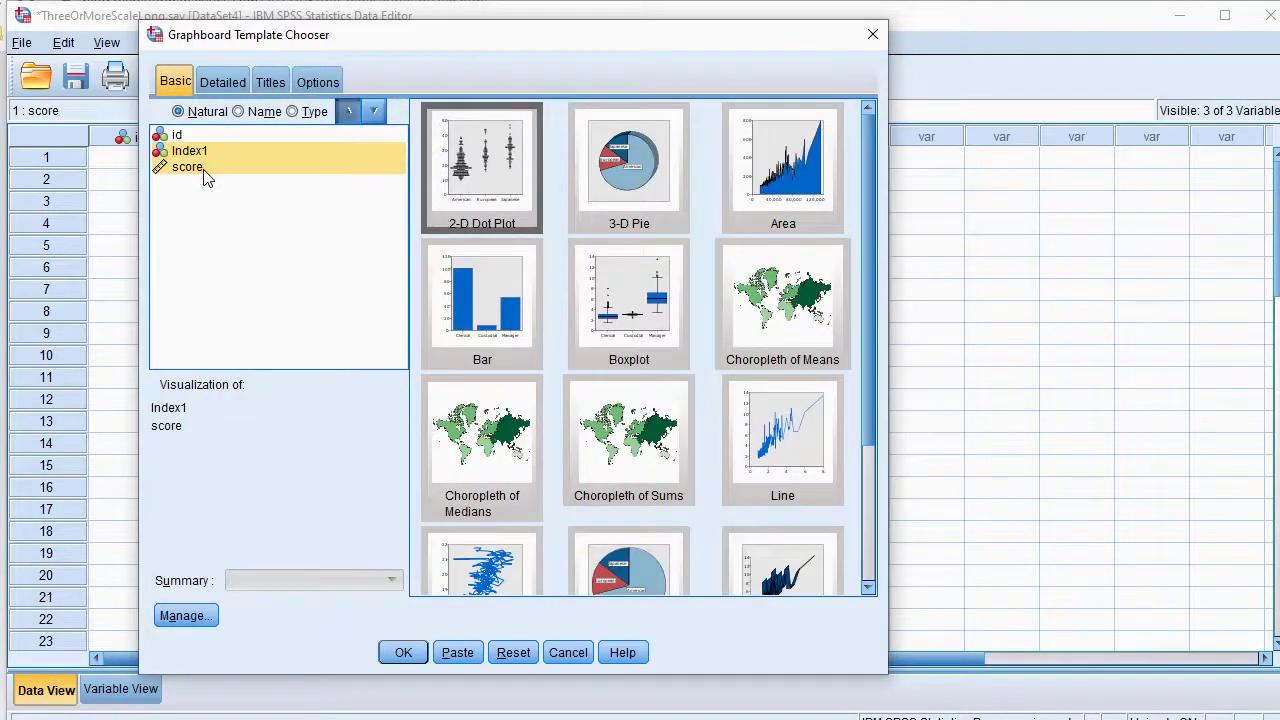
{"action": "left_click", "coordinate": [628, 305]}
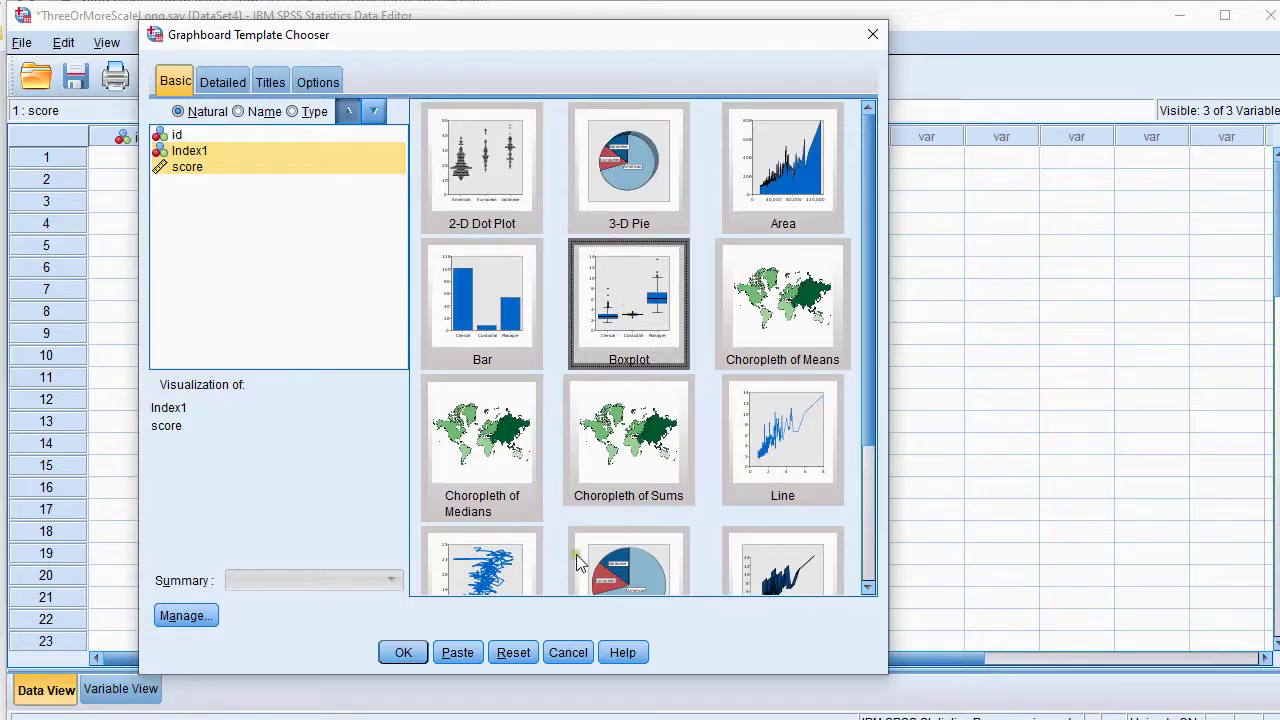
{"action": "left_click", "coordinate": [405, 651]}
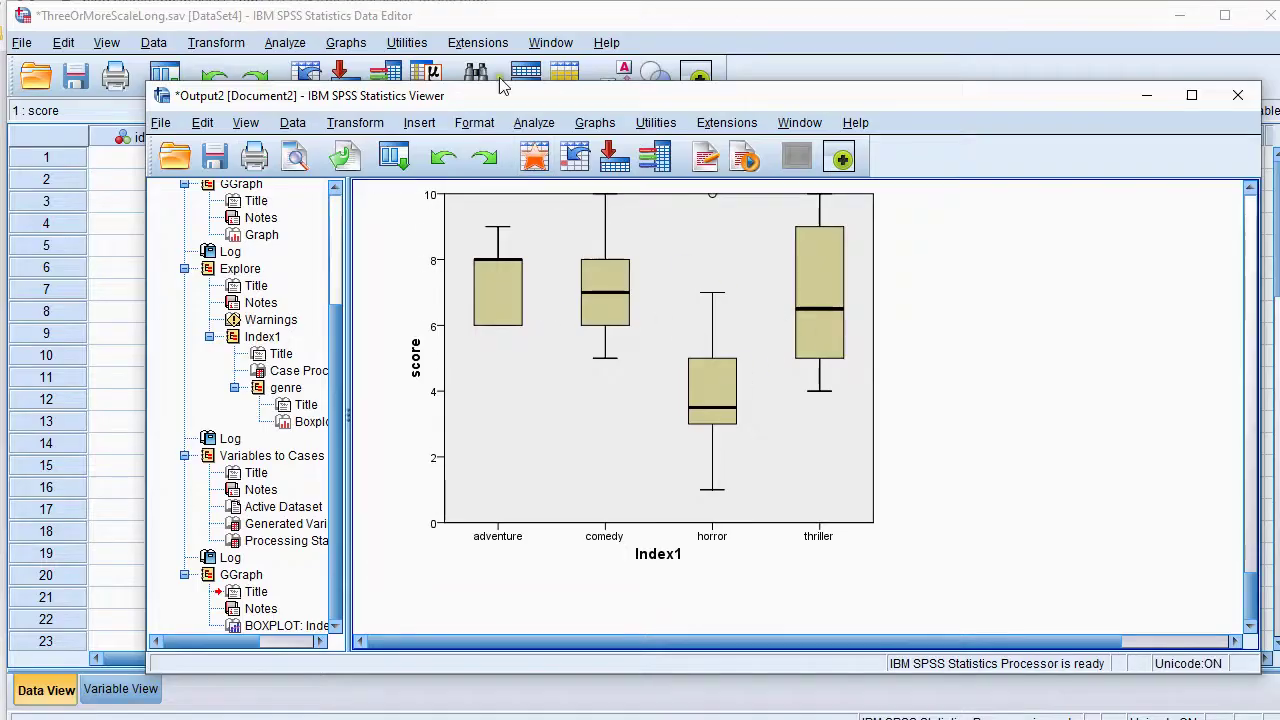
Step: Start a Chart Builder chart from the Simple Boxplot gallery template
{"action": "left_click", "coordinate": [409, 13]}
{"action": "left_click", "coordinate": [346, 44]}
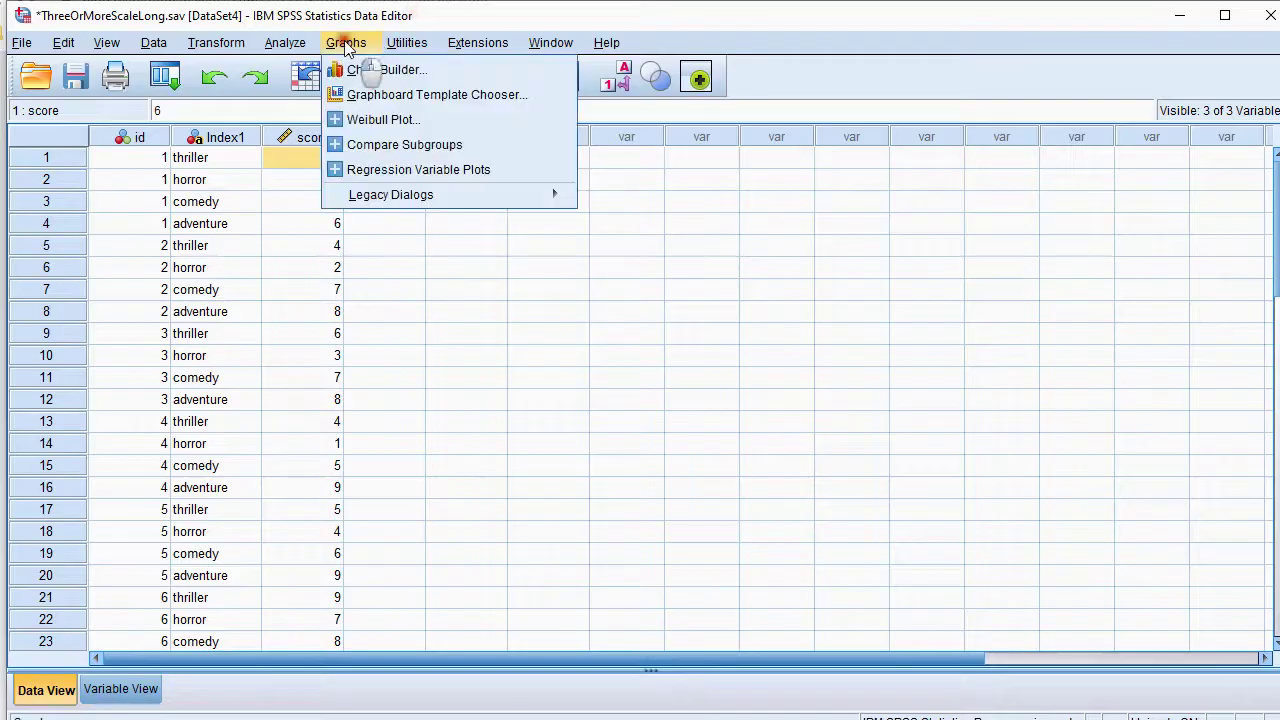
{"action": "left_click", "coordinate": [388, 70]}
{"action": "left_click", "coordinate": [572, 474]}
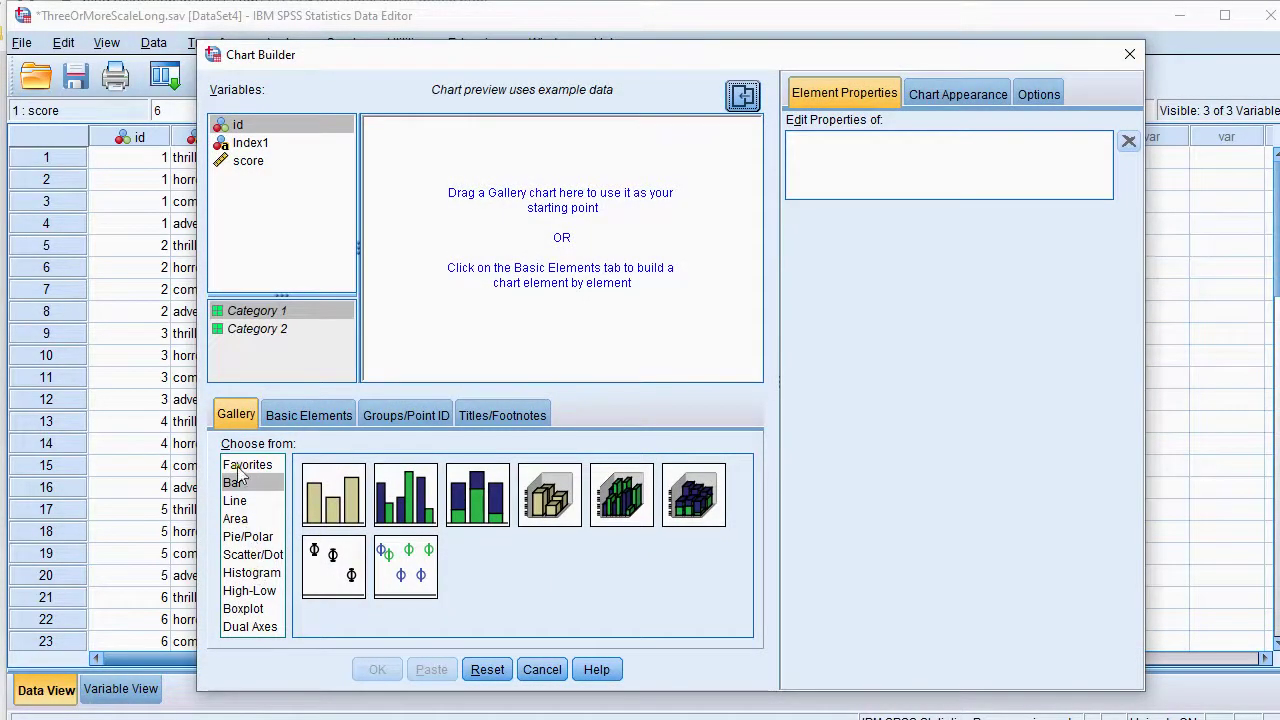
{"action": "left_click", "coordinate": [237, 415]}
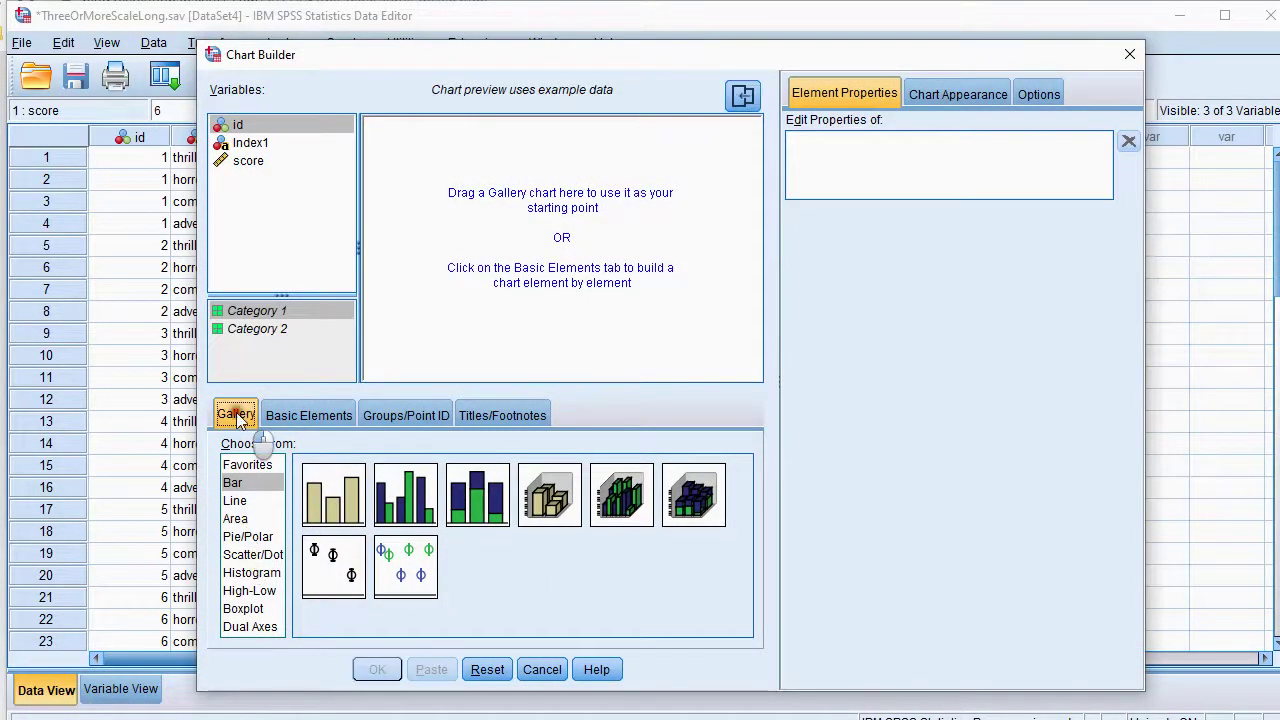
{"action": "left_click", "coordinate": [245, 608]}
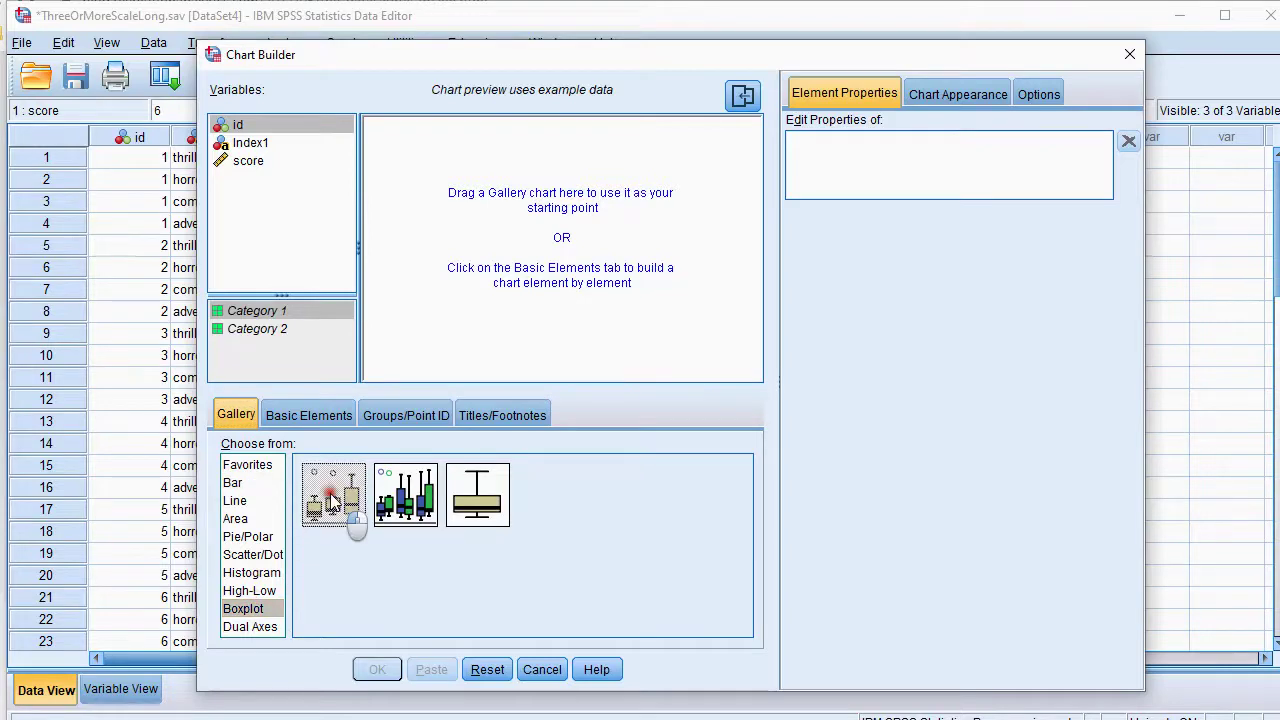
{"action": "left_click_drag", "start_coordinate": [333, 503], "coordinate": [520, 293]}
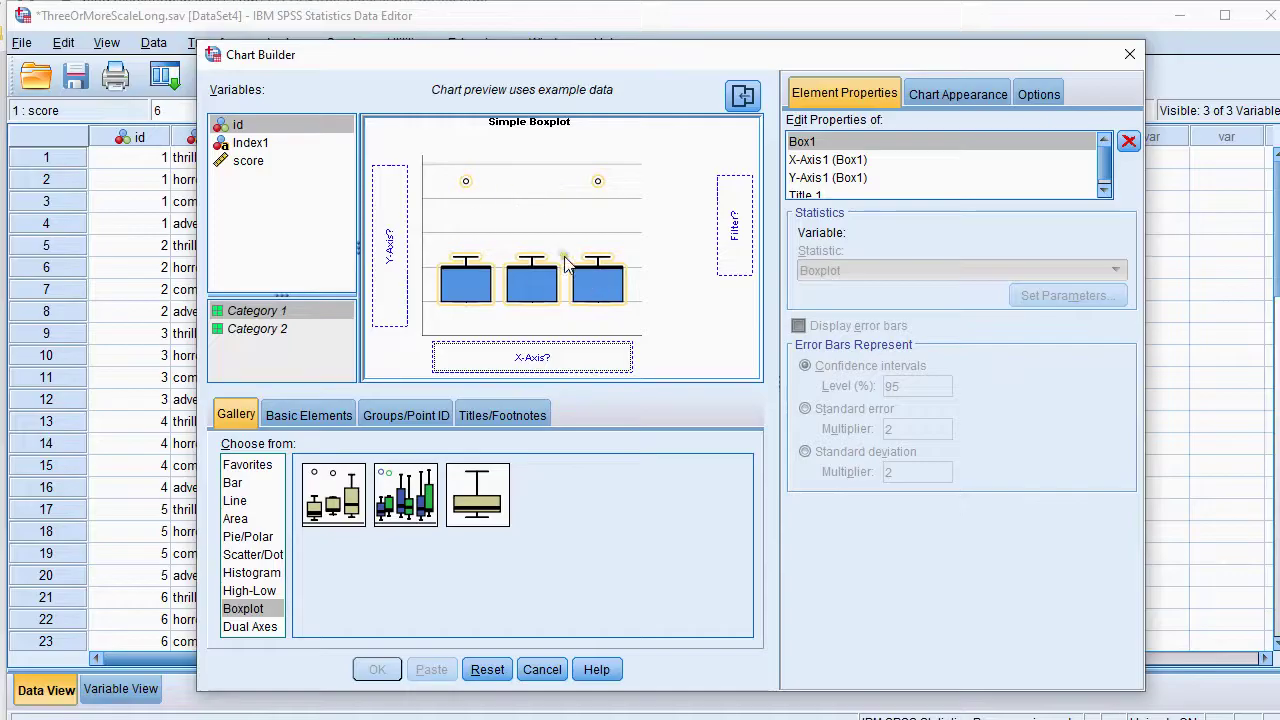
Step: Put Index1 on the X-axis and score on the Y-axis, then produce the boxplot
{"action": "left_click", "coordinate": [249, 146]}
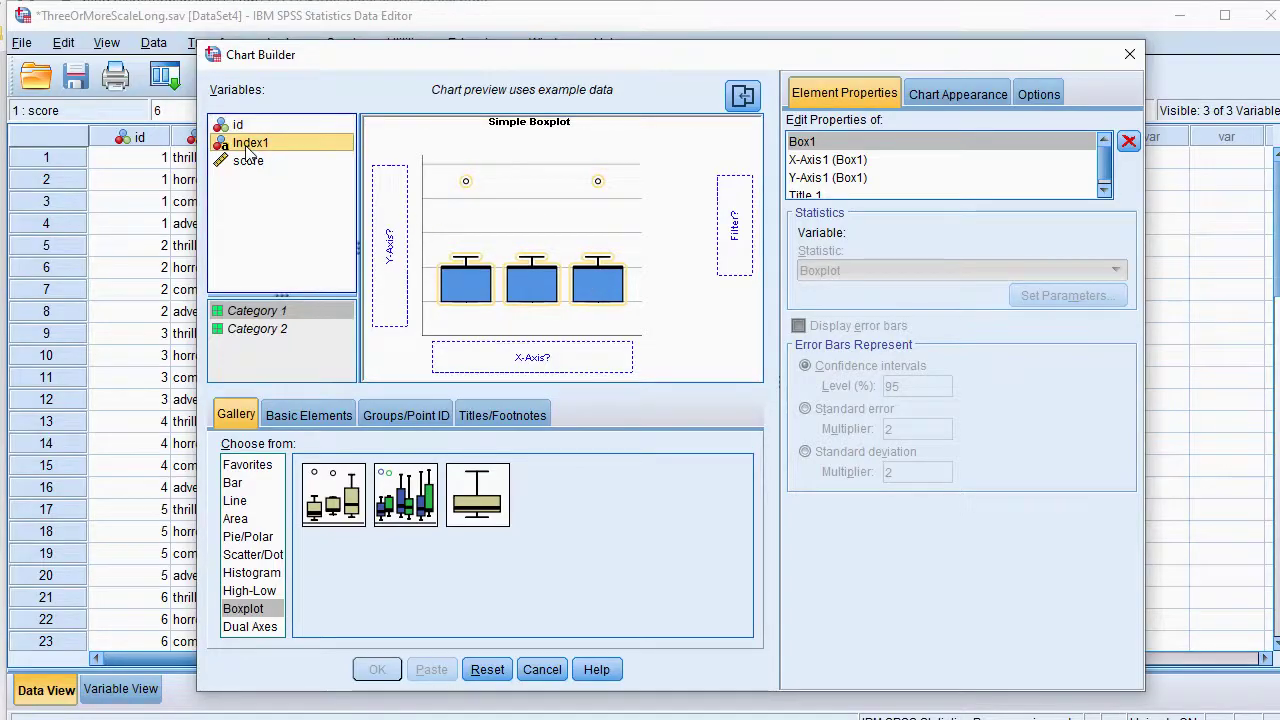
{"action": "left_click_drag", "start_coordinate": [249, 146], "coordinate": [518, 357]}
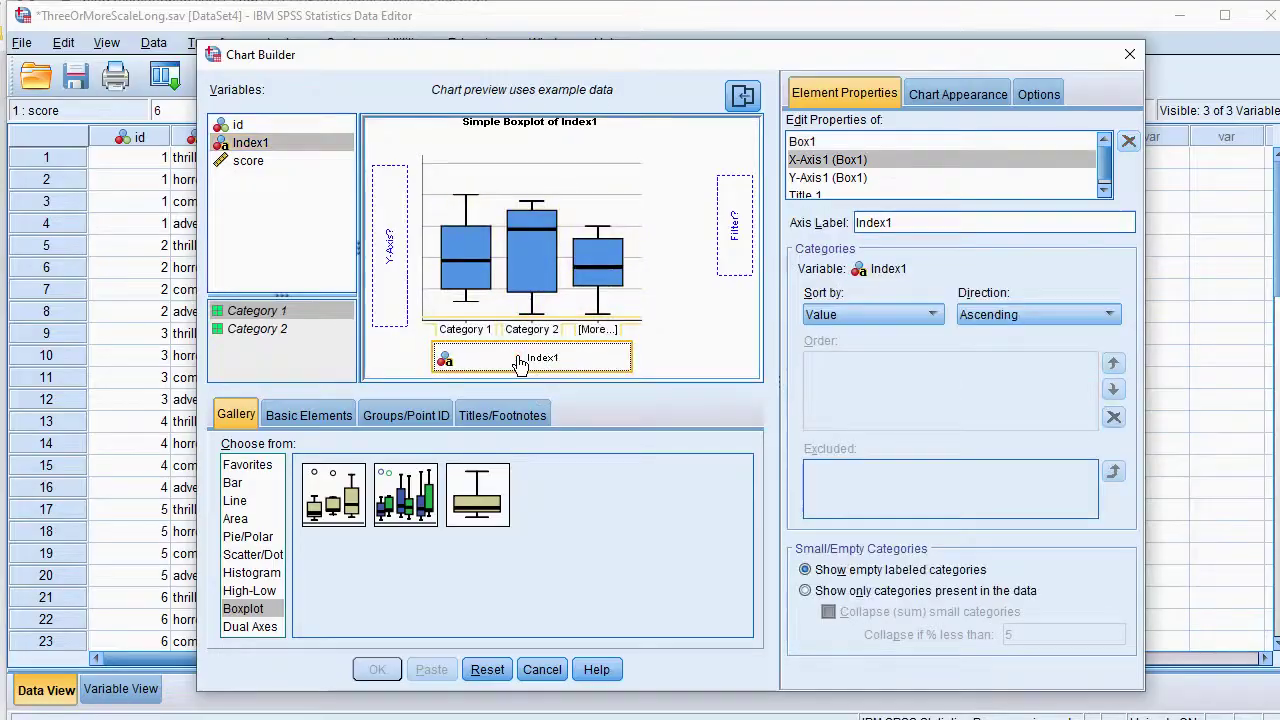
{"action": "left_click_drag", "start_coordinate": [265, 164], "coordinate": [392, 250]}
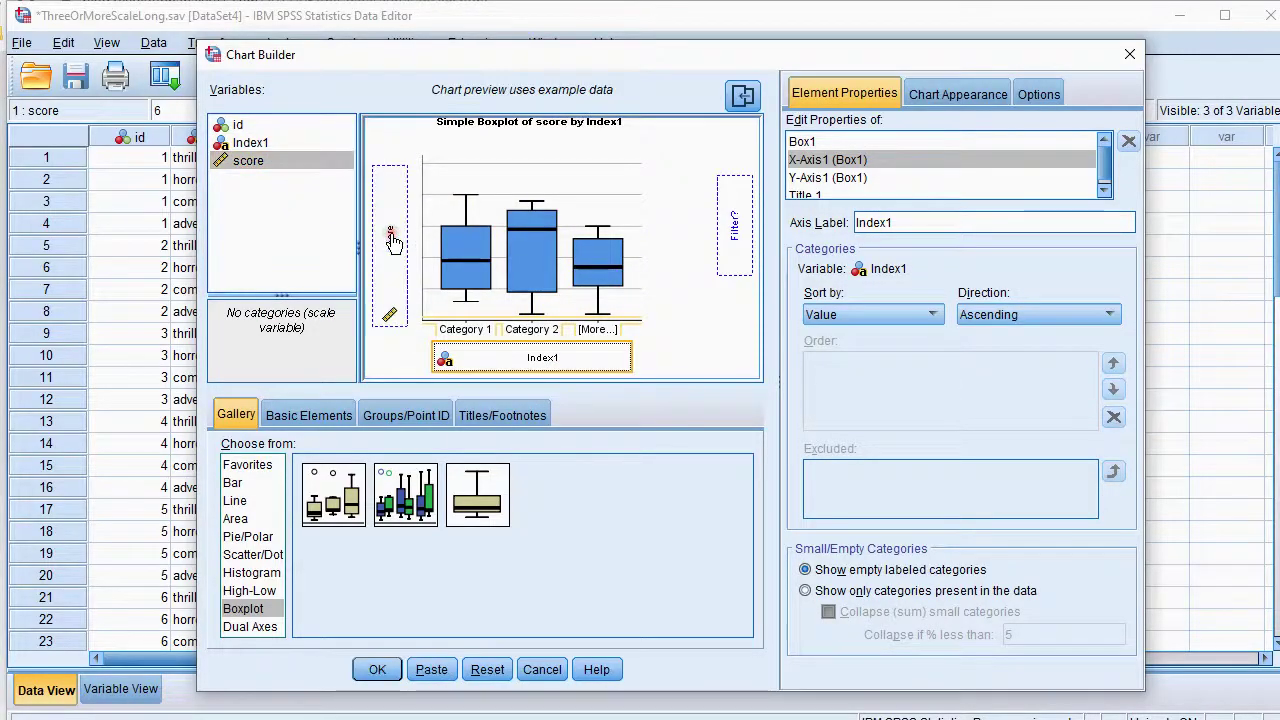
{"action": "left_click", "coordinate": [378, 670]}
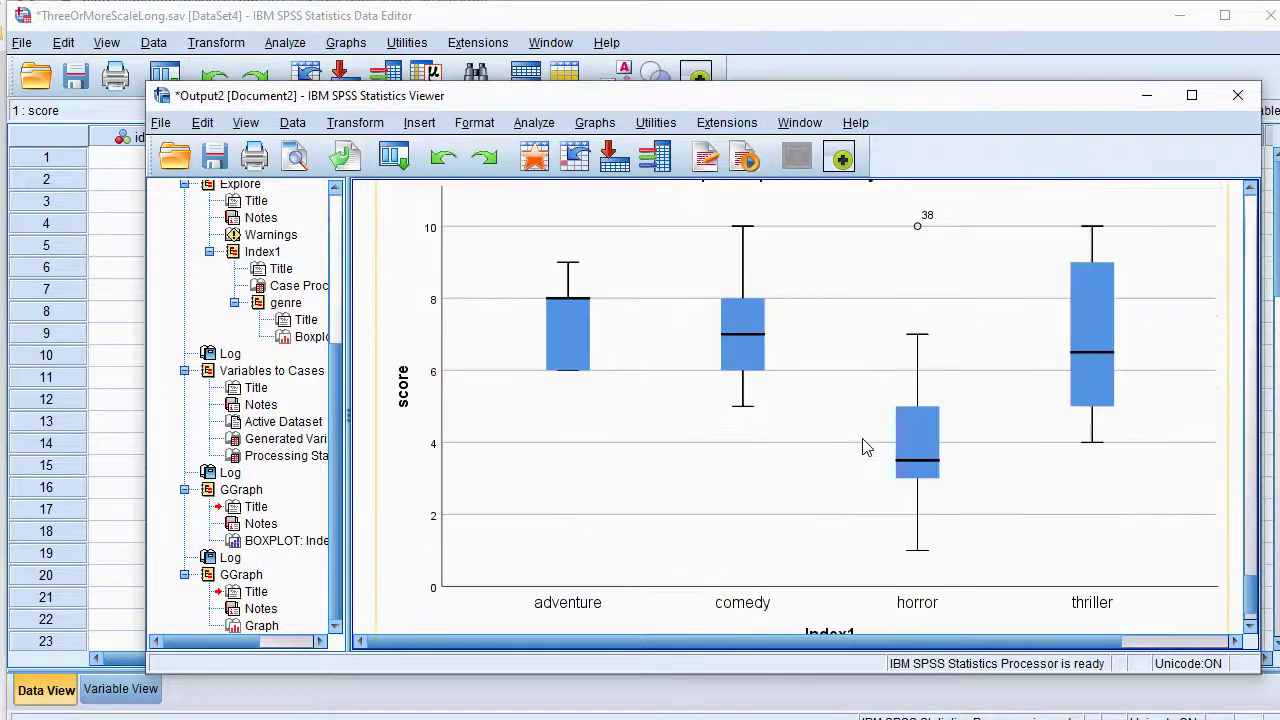
Step: Run a legacy Simple boxplot with score as variable and Index1 as category axis
{"action": "left_click", "coordinate": [594, 123]}
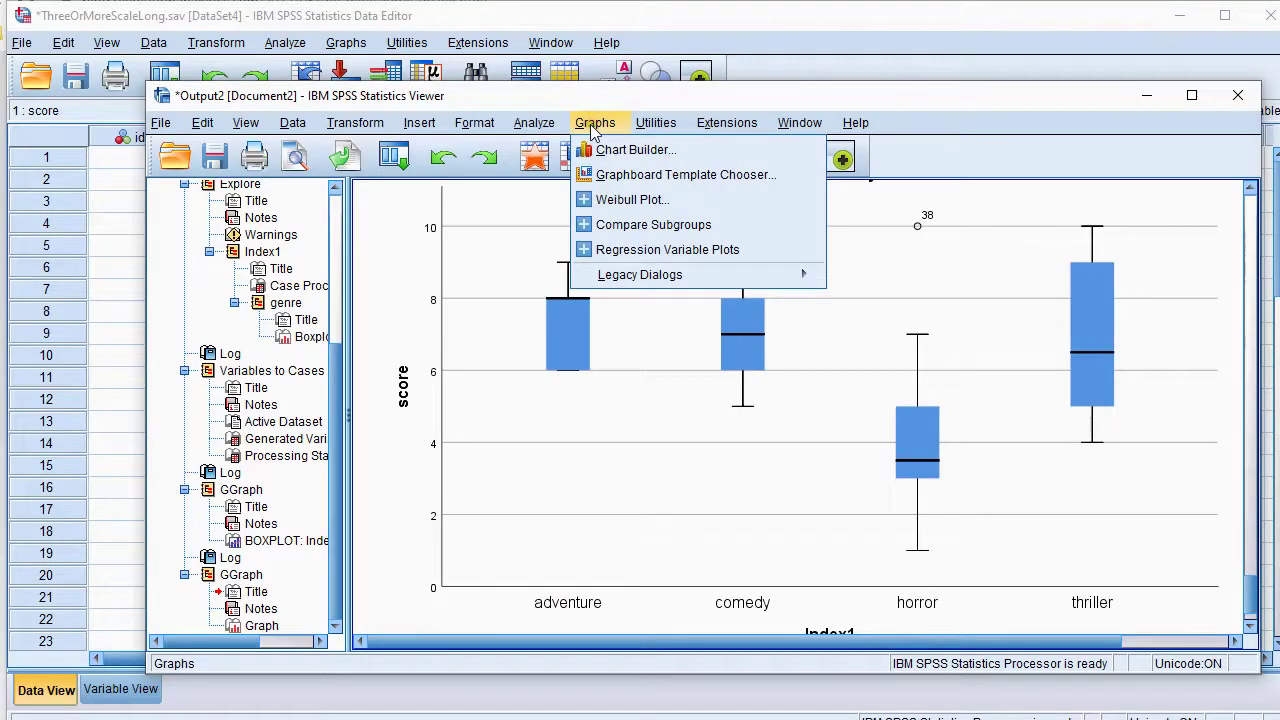
{"action": "mouse_move", "coordinate": [636, 275]}
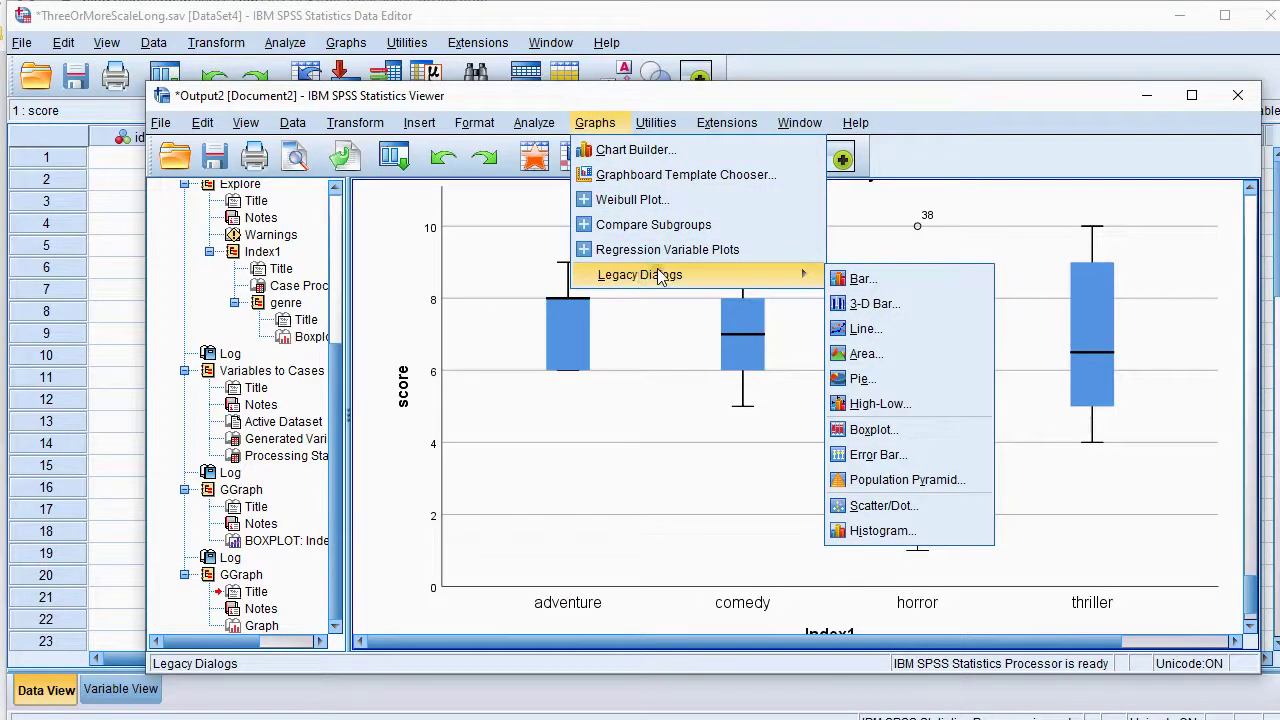
{"action": "left_click", "coordinate": [908, 430]}
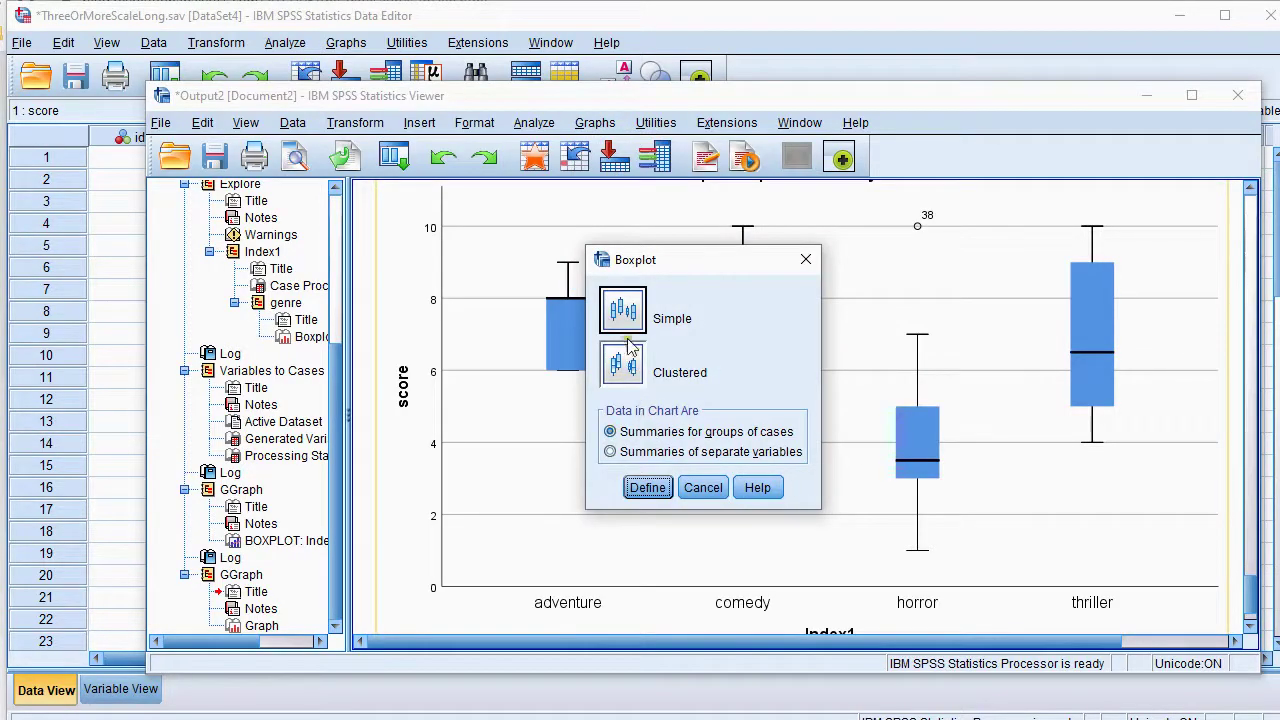
{"action": "left_click", "coordinate": [645, 489]}
{"action": "left_click", "coordinate": [488, 268]}
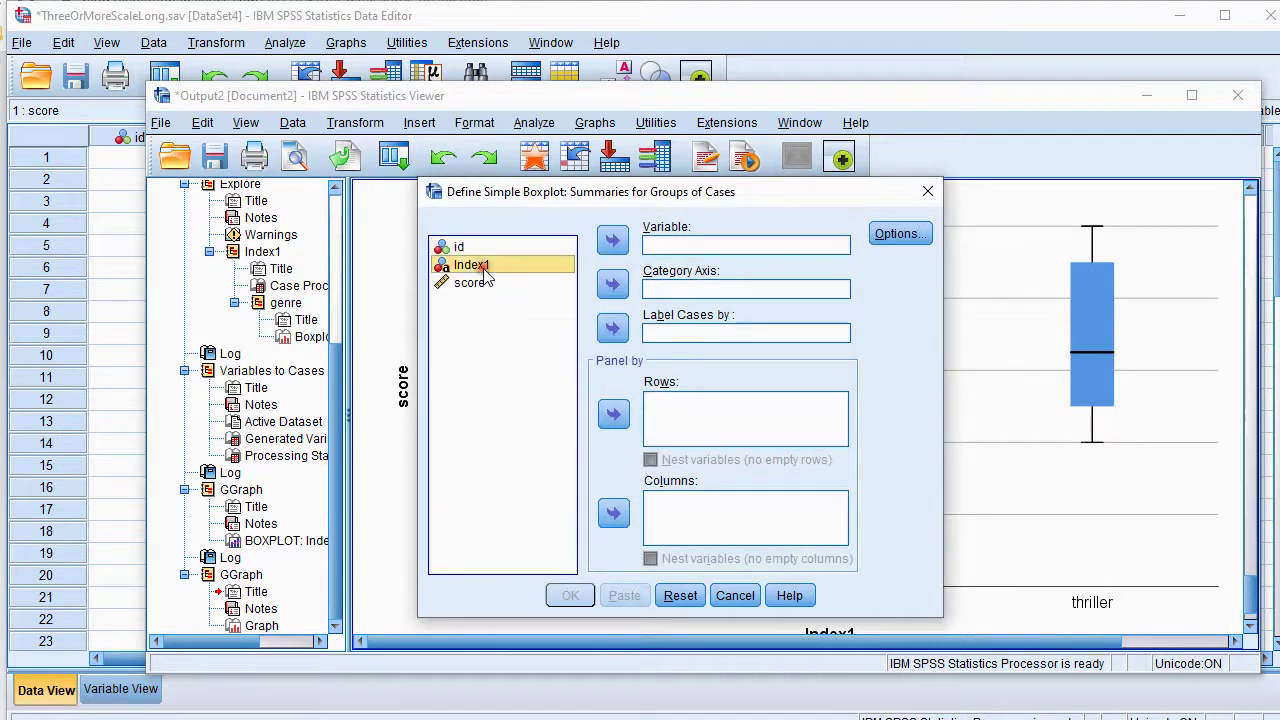
{"action": "left_click", "coordinate": [616, 286]}
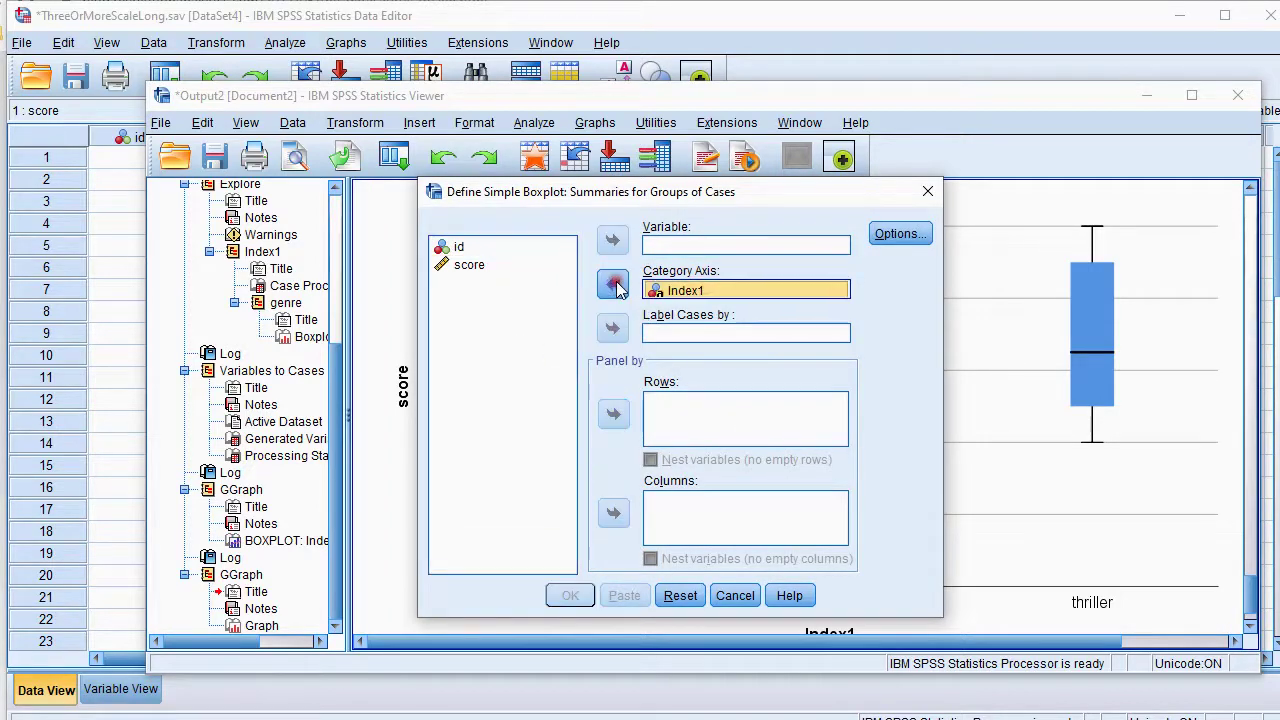
{"action": "left_click", "coordinate": [486, 266]}
{"action": "left_click", "coordinate": [613, 240]}
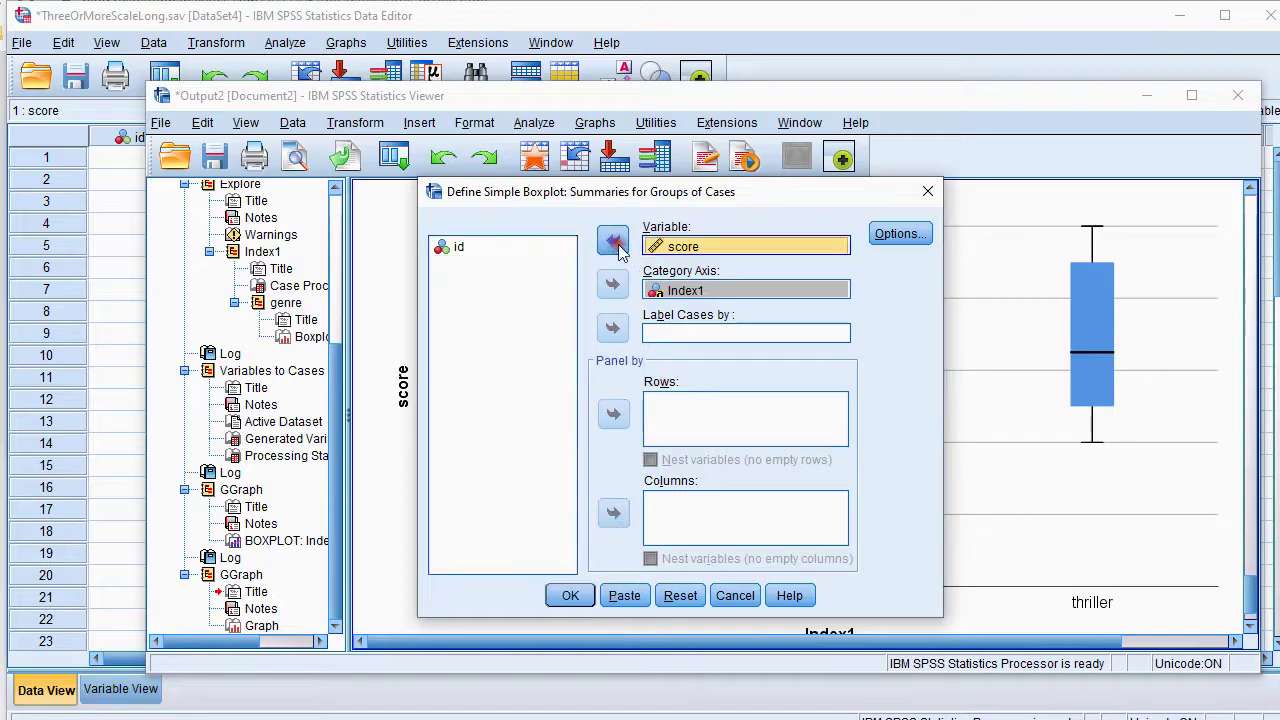
{"action": "left_click", "coordinate": [570, 595]}
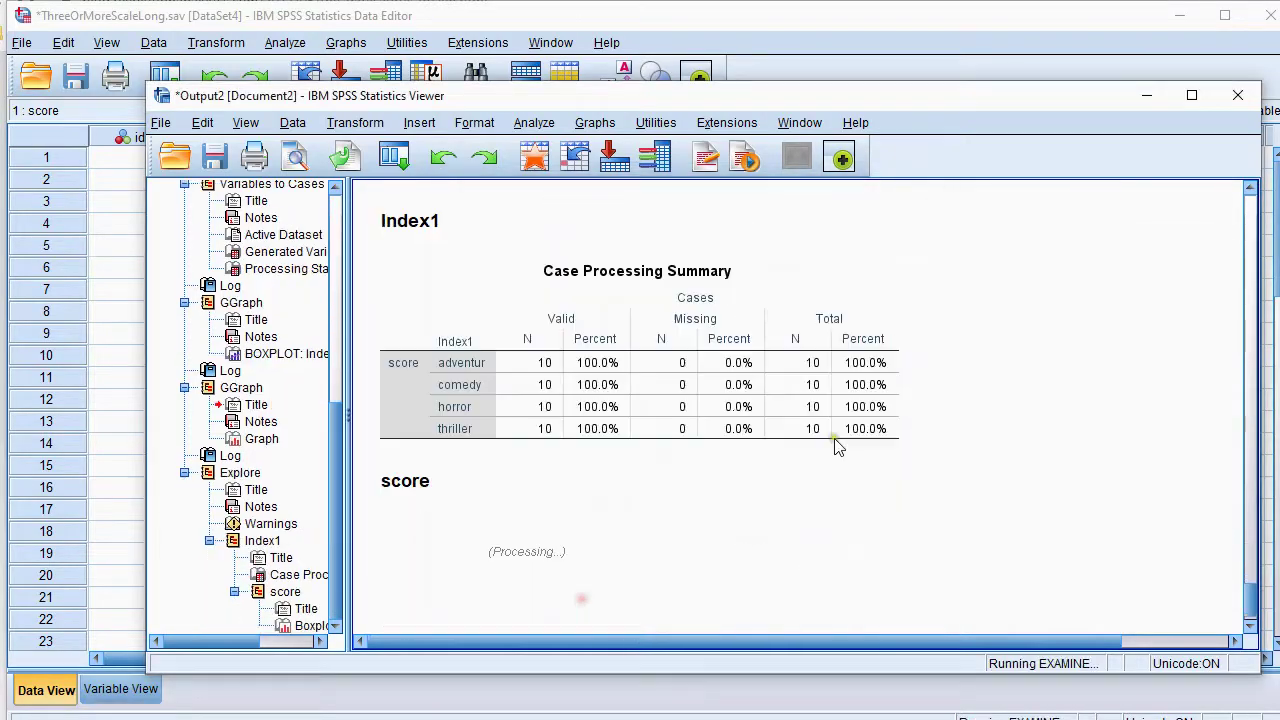
Step: Scroll the Output Viewer to the legacy boxplot below the Case Processing Summary
{"action": "scroll", "coordinate": [828, 437], "scroll_direction": "down", "scroll_amount": 10}
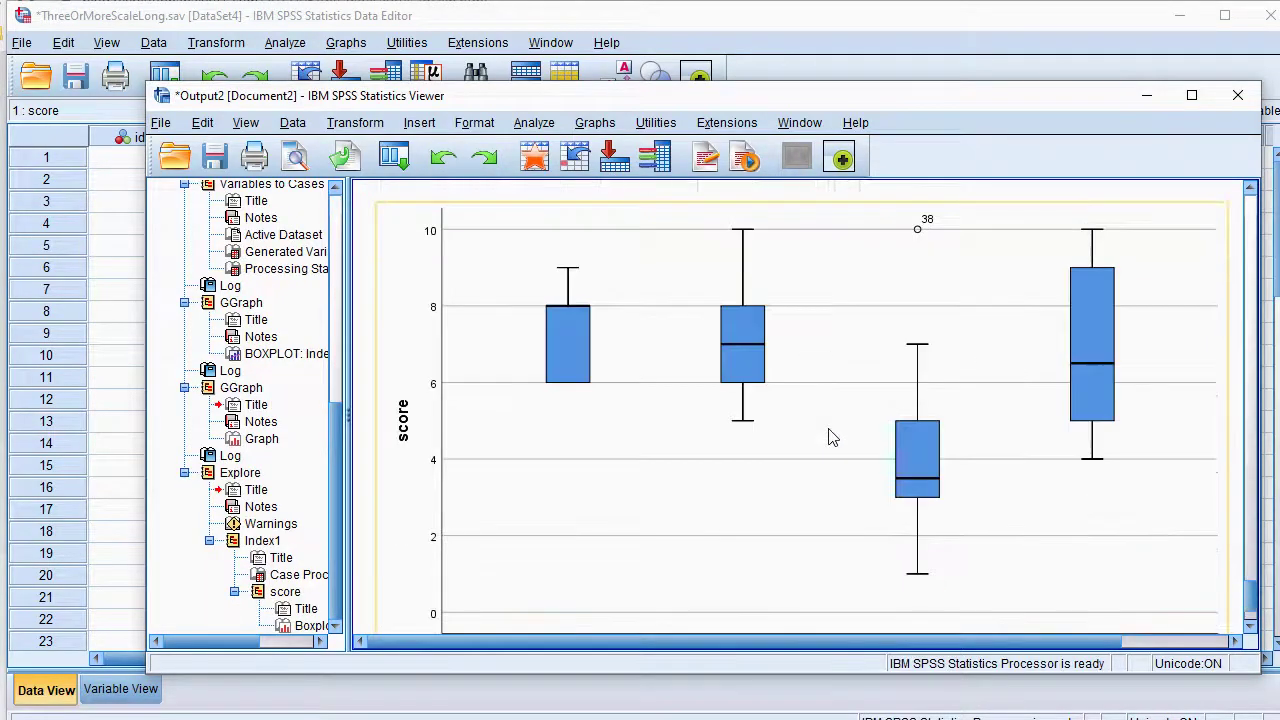
{"action": "scroll", "coordinate": [828, 437], "scroll_direction": "up", "scroll_amount": 2}
{"action": "scroll", "coordinate": [828, 437], "scroll_direction": "down", "scroll_amount": 2}
{"action": "scroll", "coordinate": [828, 437], "scroll_direction": "up", "scroll_amount": 2}
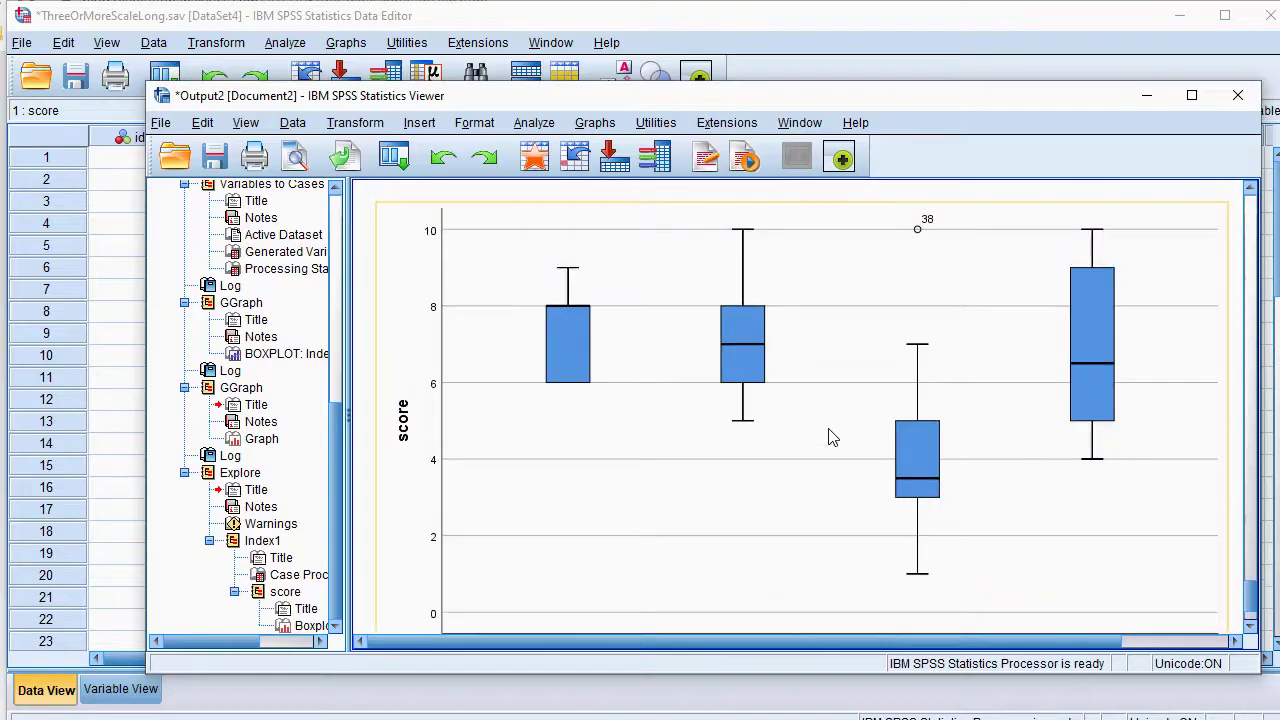